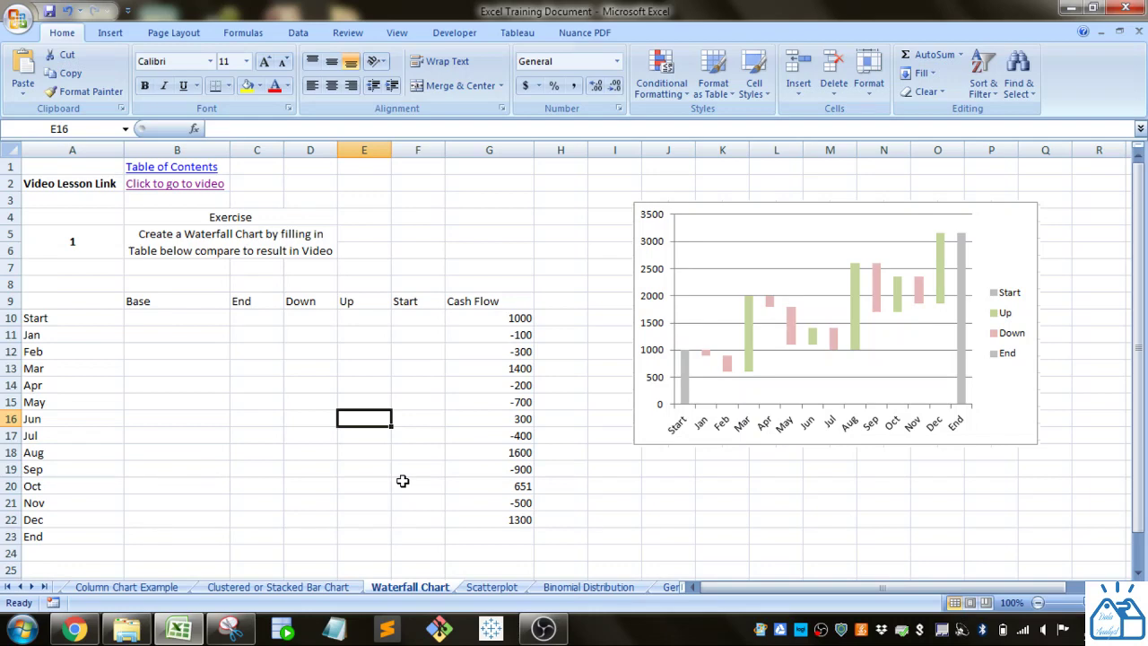
click(181, 368)
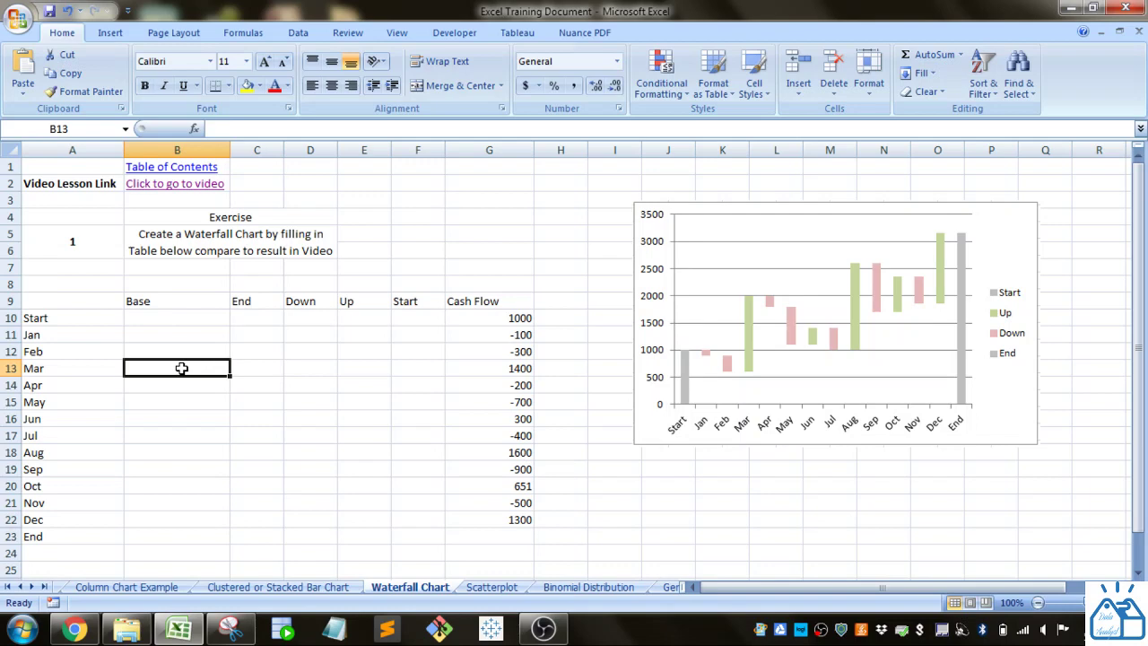
drag(77, 332, 77, 522)
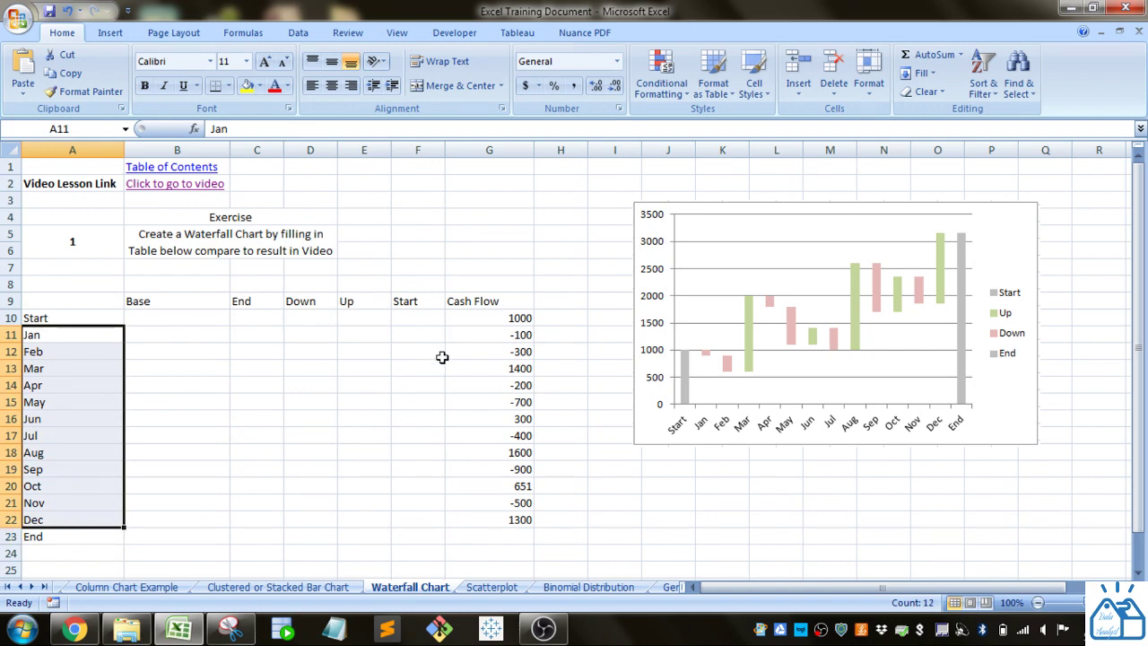
drag(487, 319, 481, 517)
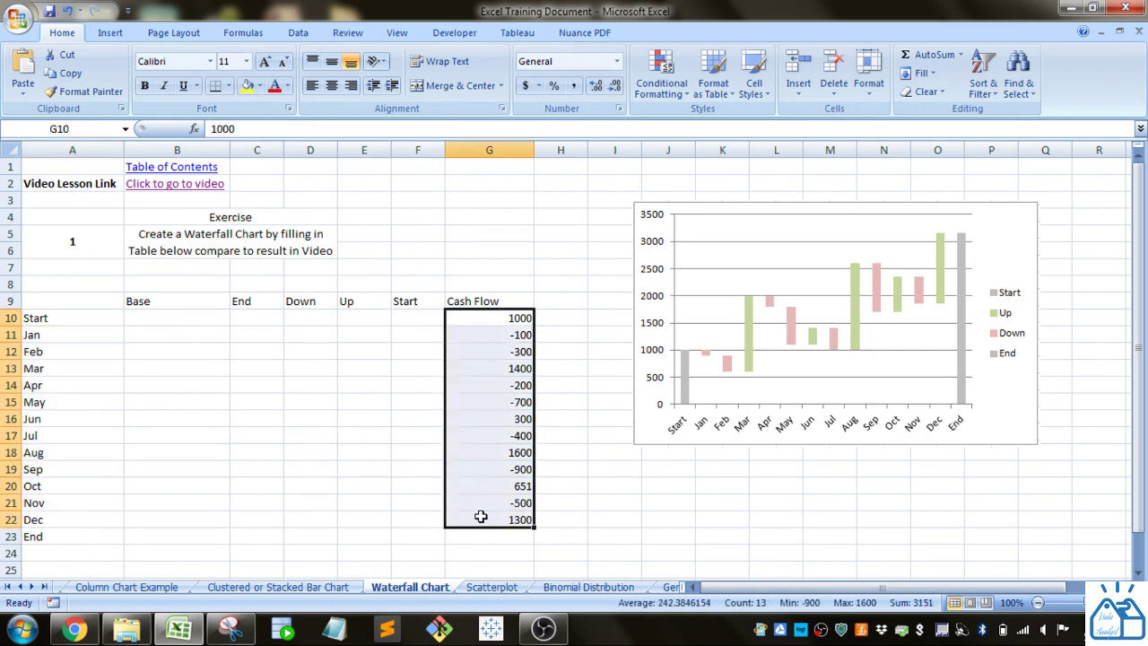
drag(197, 304, 412, 521)
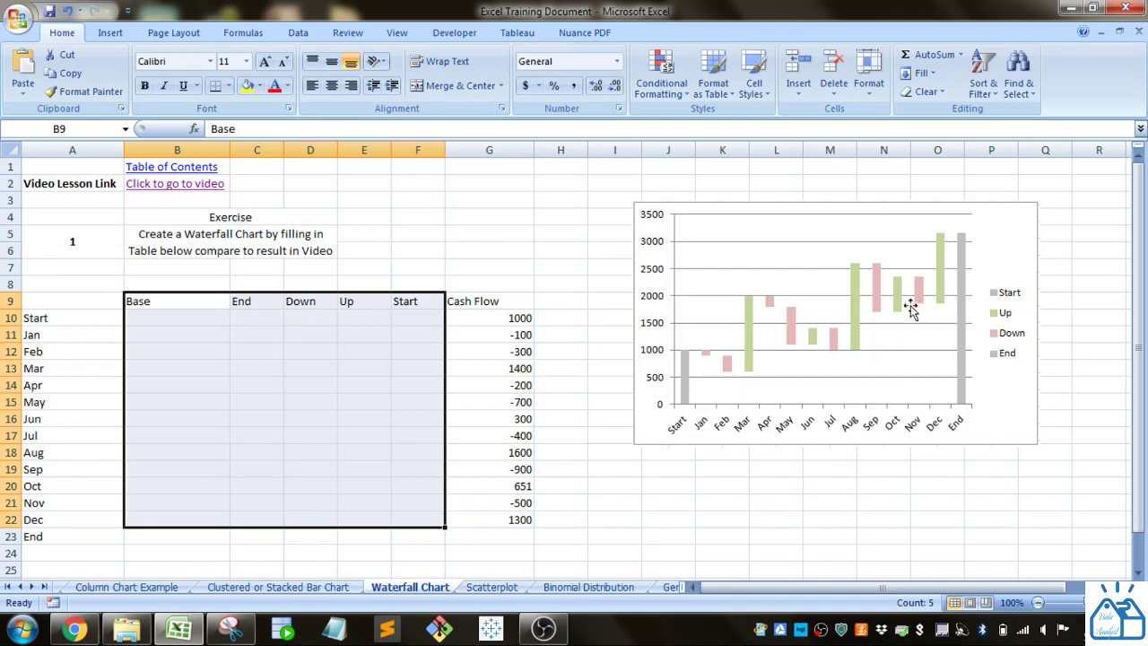
- Enter the formula =G10 in cell F10 to bring the starting cash flow into the Start column
click(416, 321)
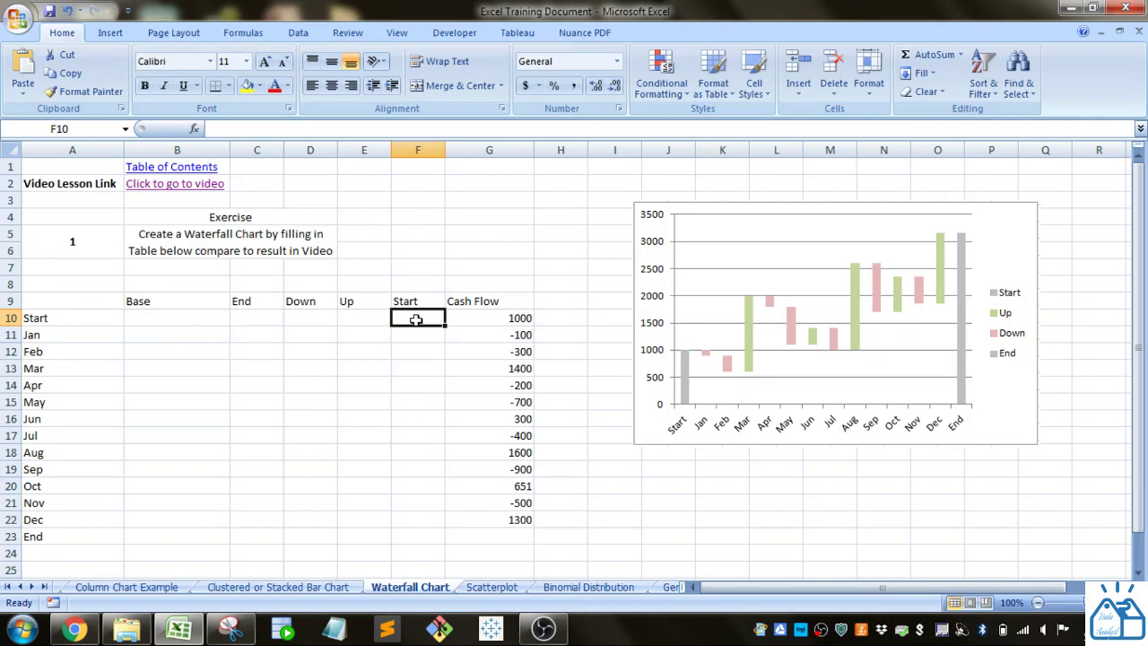
text(=)
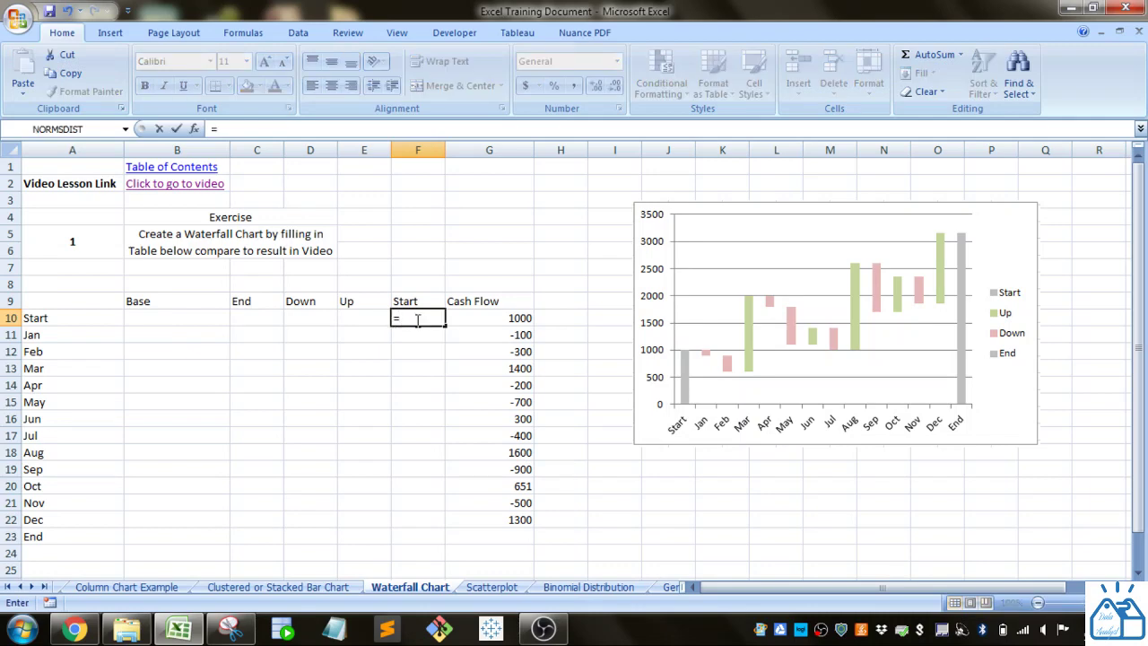
click(485, 315)
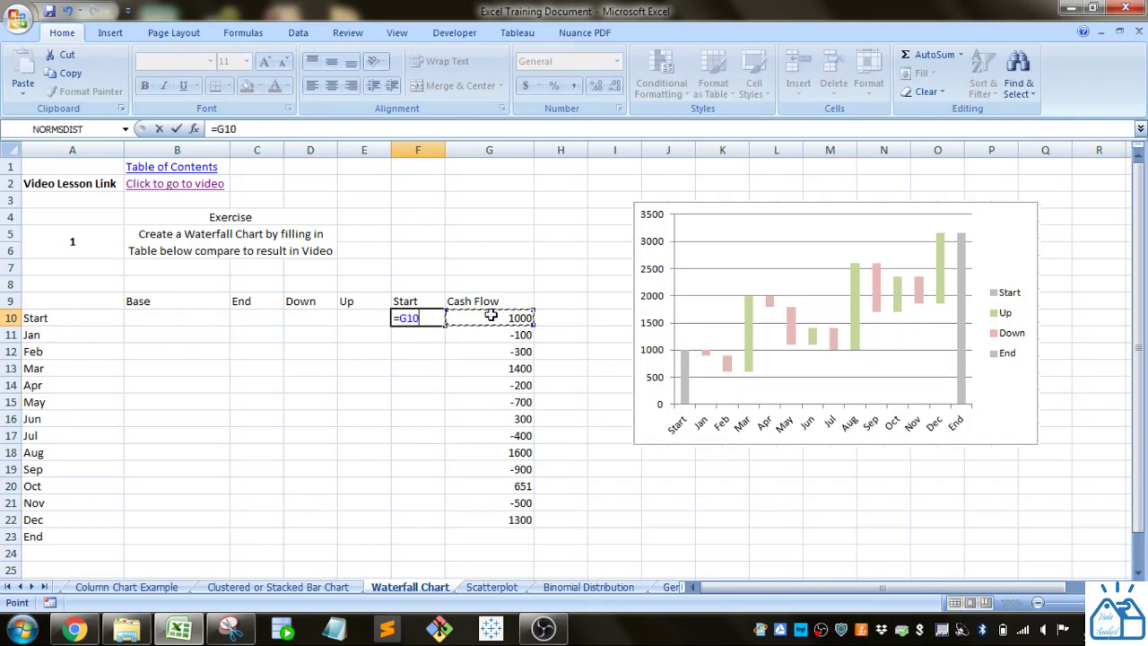
key(Return)
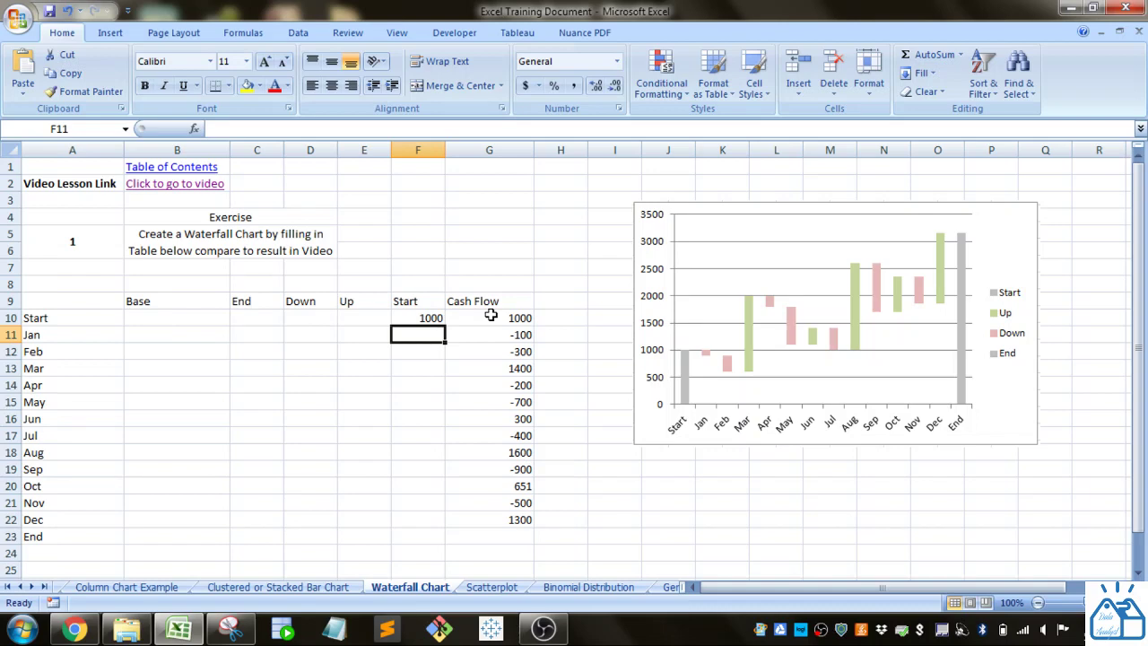
- Enter =-MIN(G11,0) in the Down column at D11 and fill the formula down through D22
click(324, 336)
text(=)
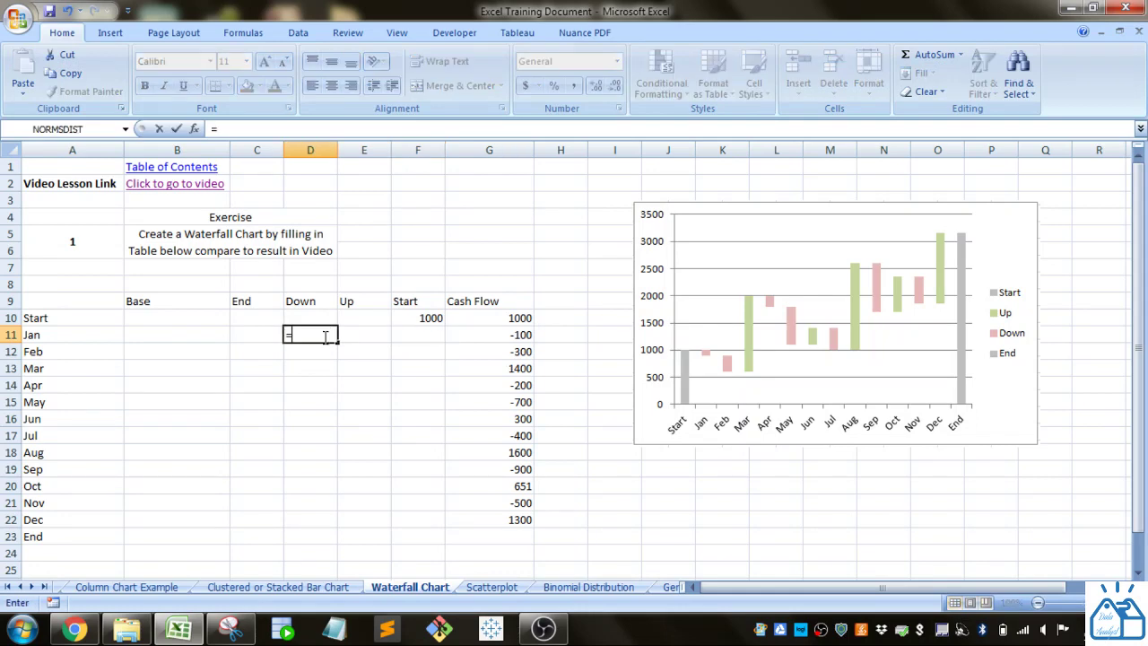
text(min()
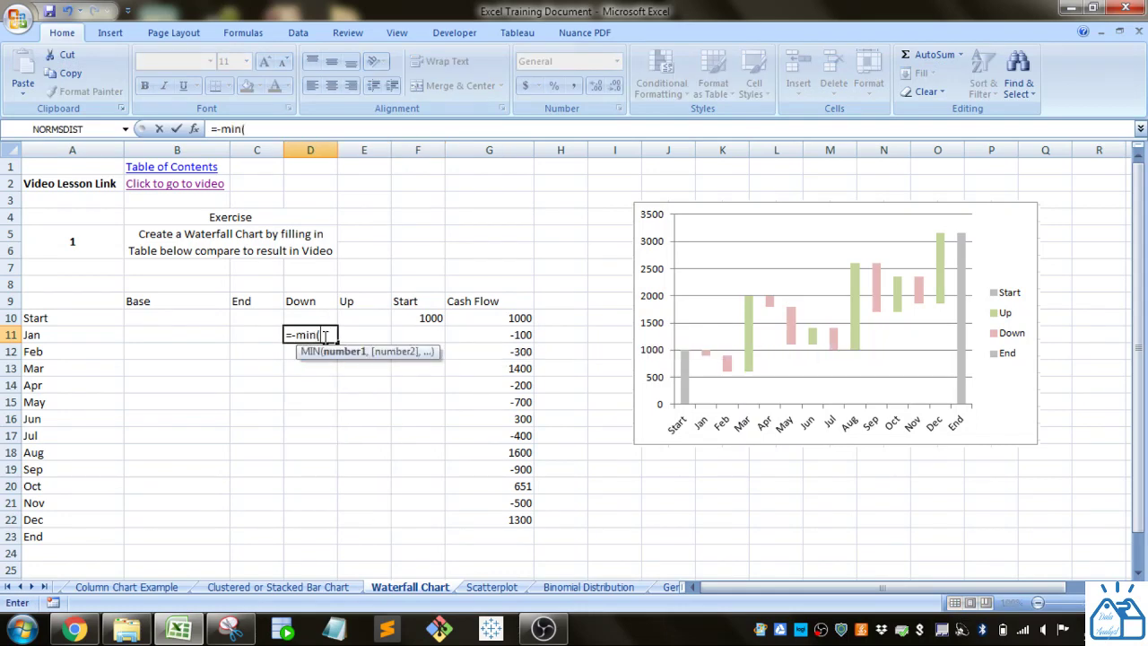
click(498, 335)
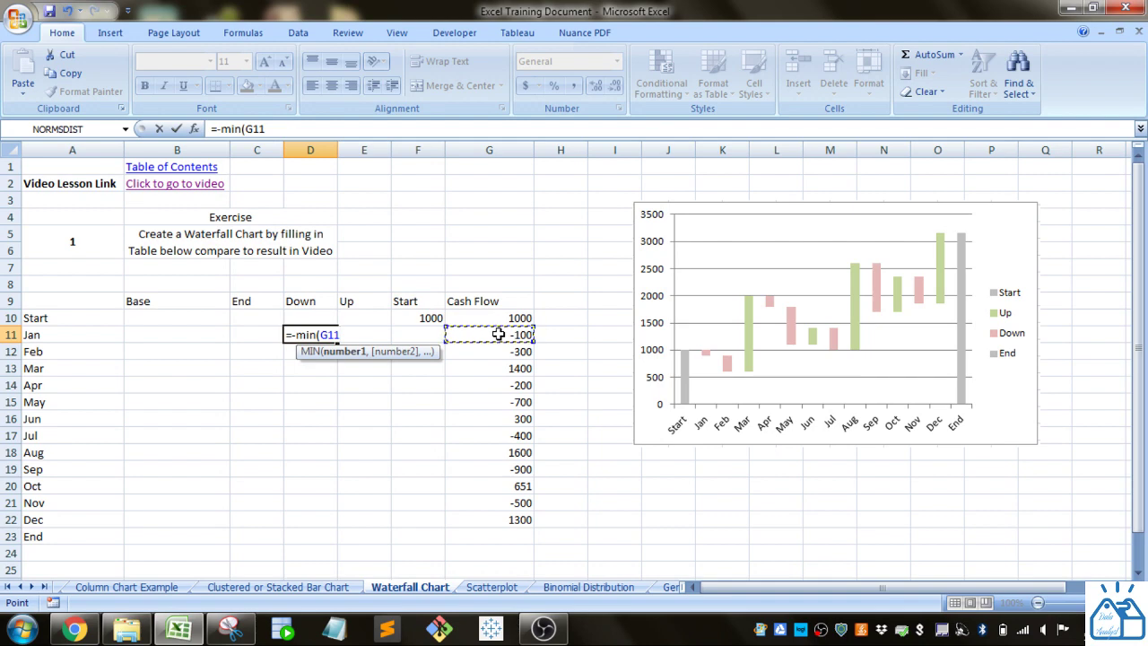
text(,)
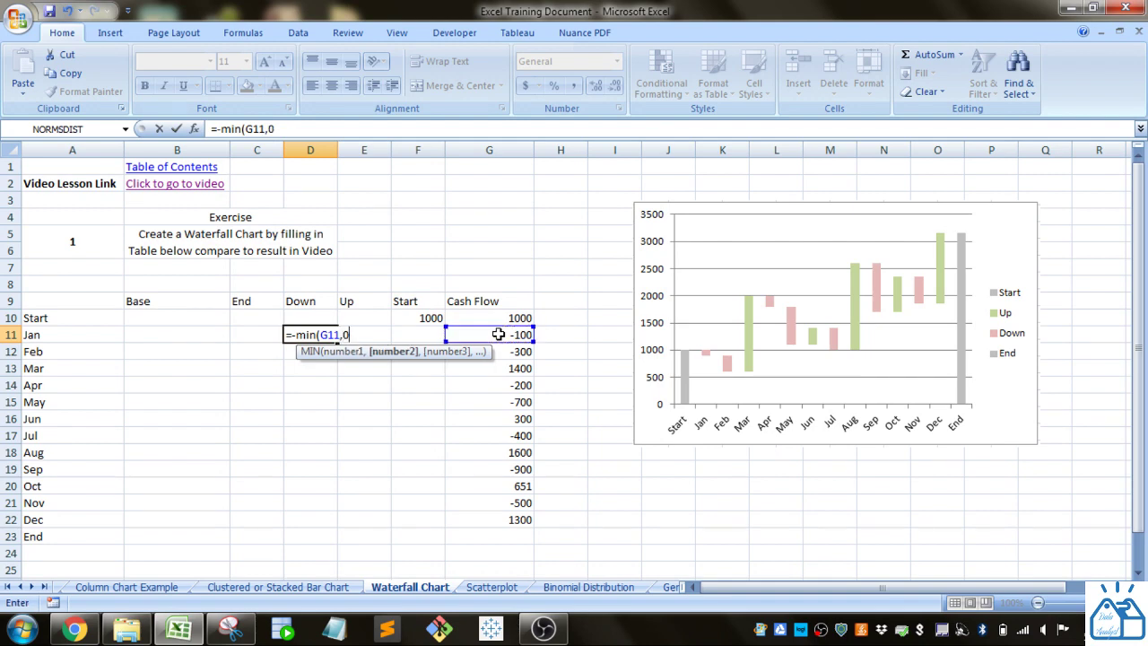
text(0))
key(Return)
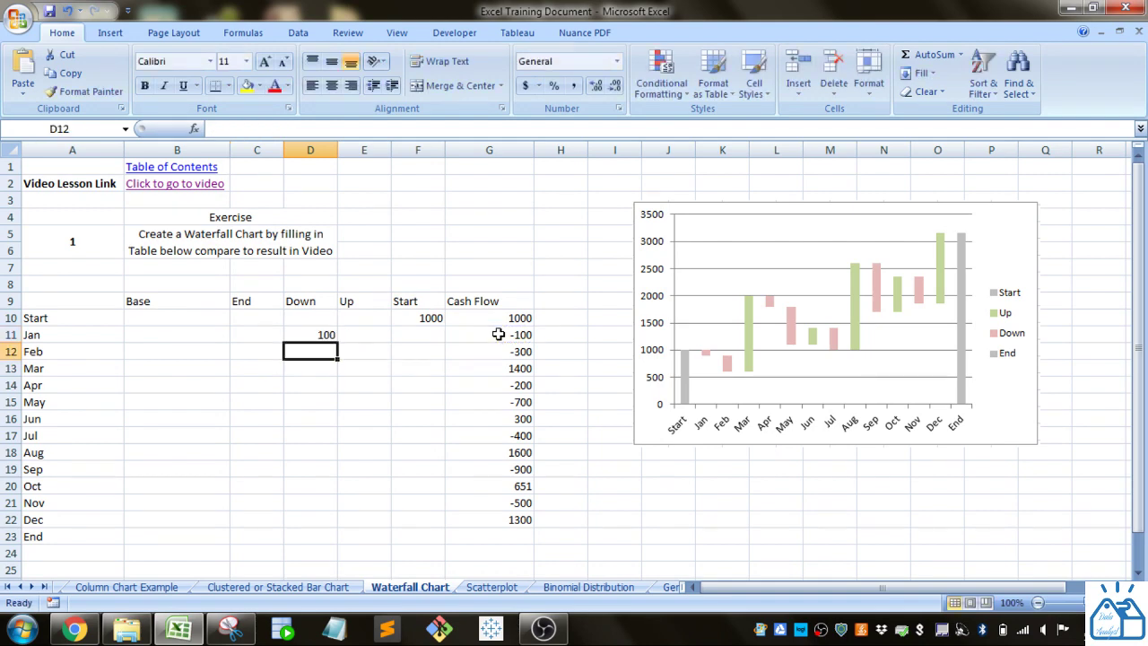
click(328, 334)
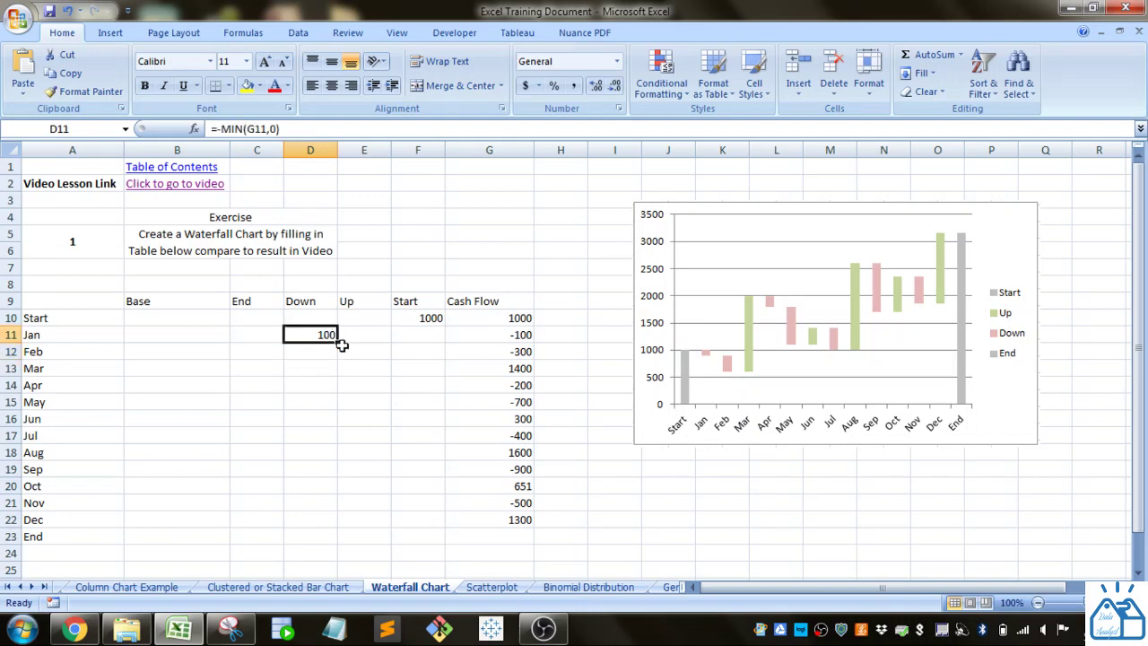
drag(339, 342, 340, 528)
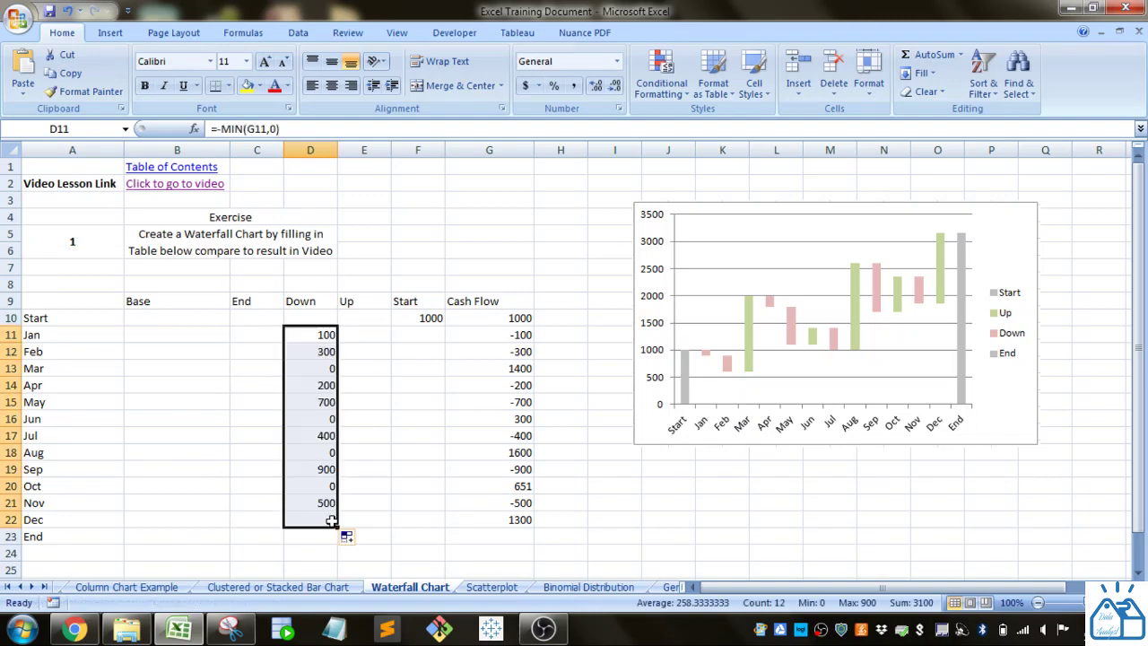
click(324, 335)
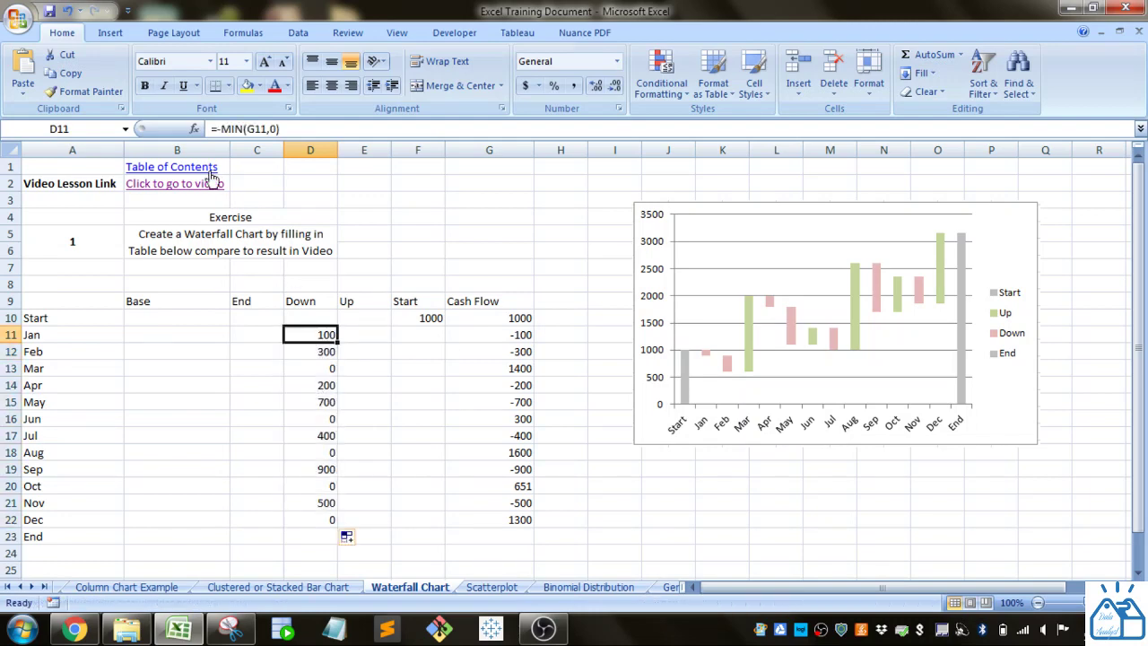
click(224, 130)
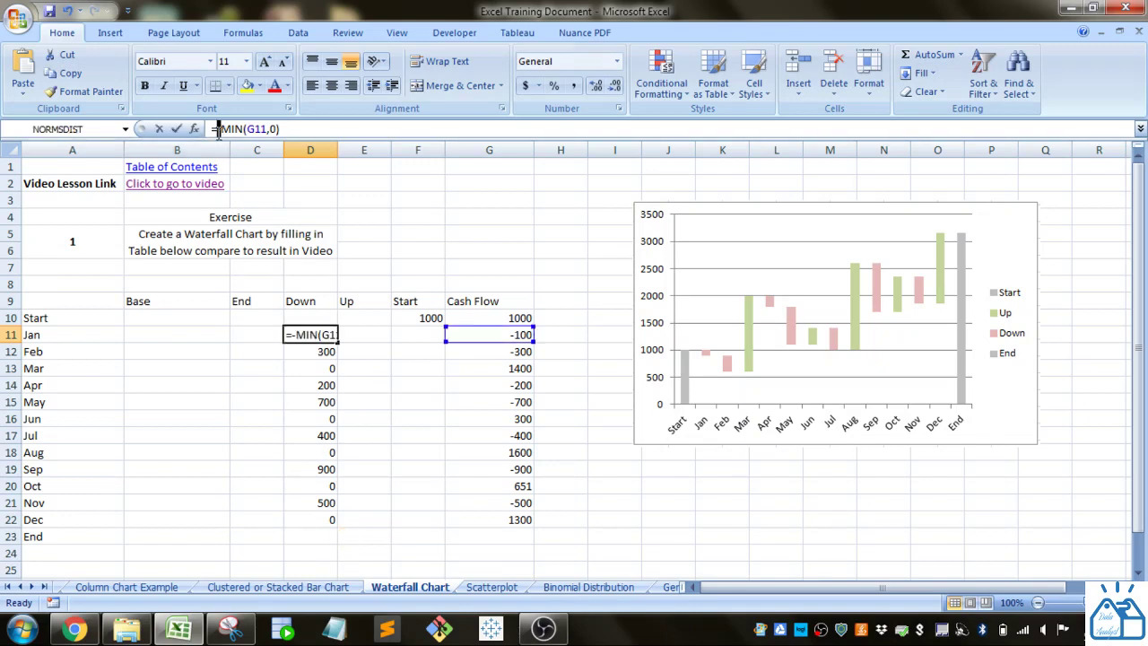
text(-)
key(ctrl+Return)
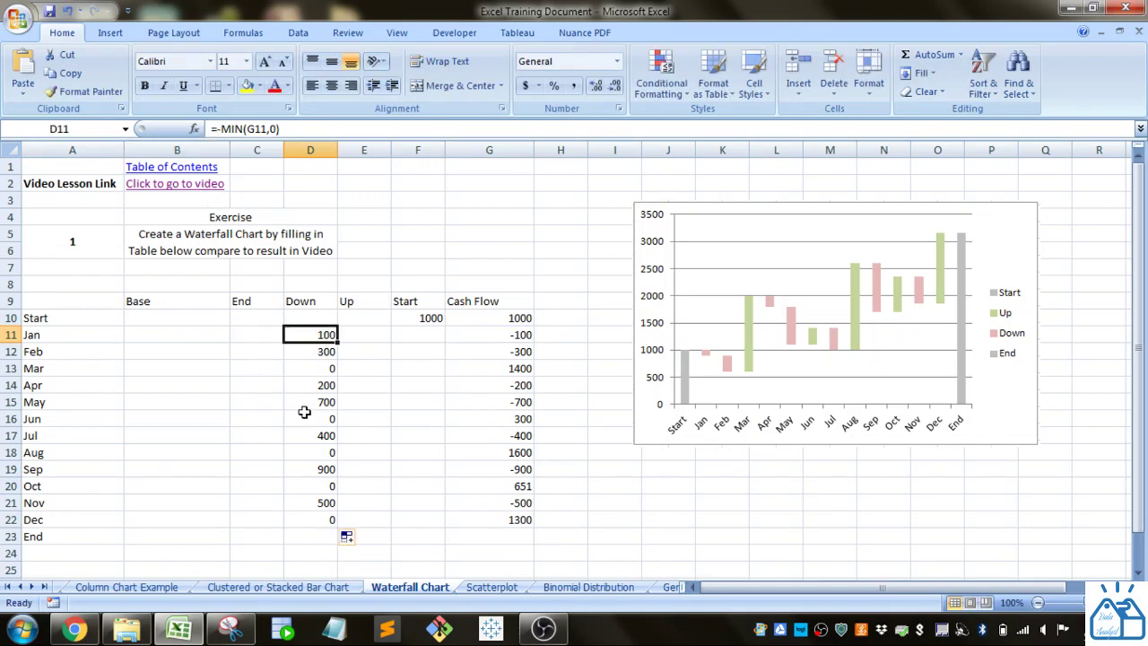
- Enter =MAX(G11,0) in the Up column at E11 and fill the formula down through E22
click(373, 342)
text(=max()
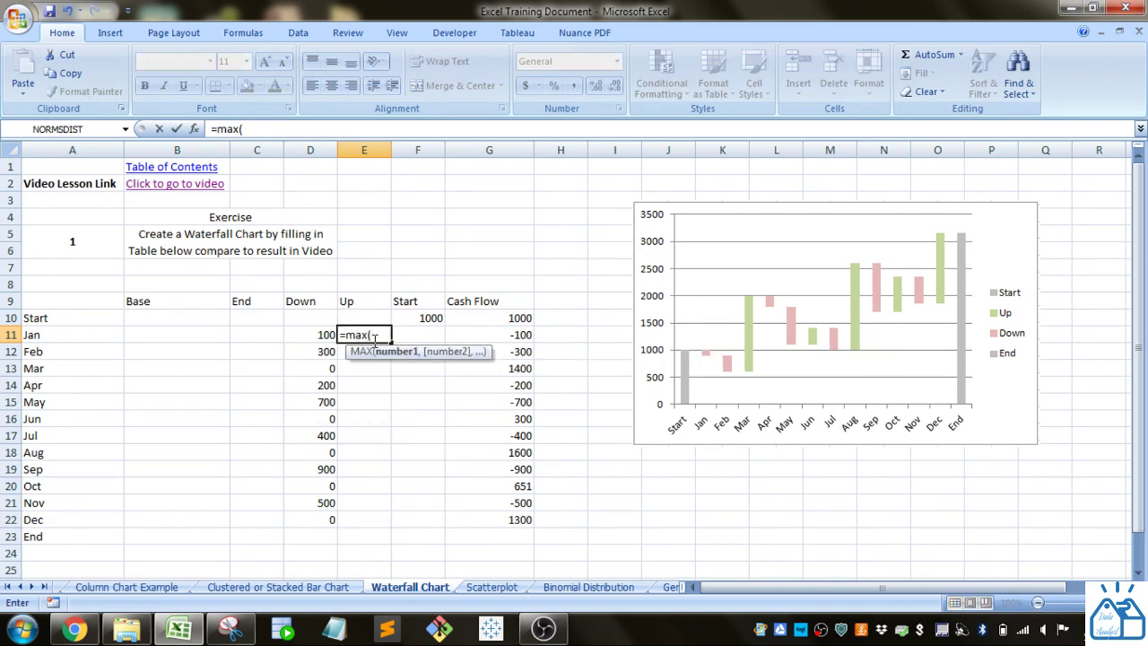
click(504, 333)
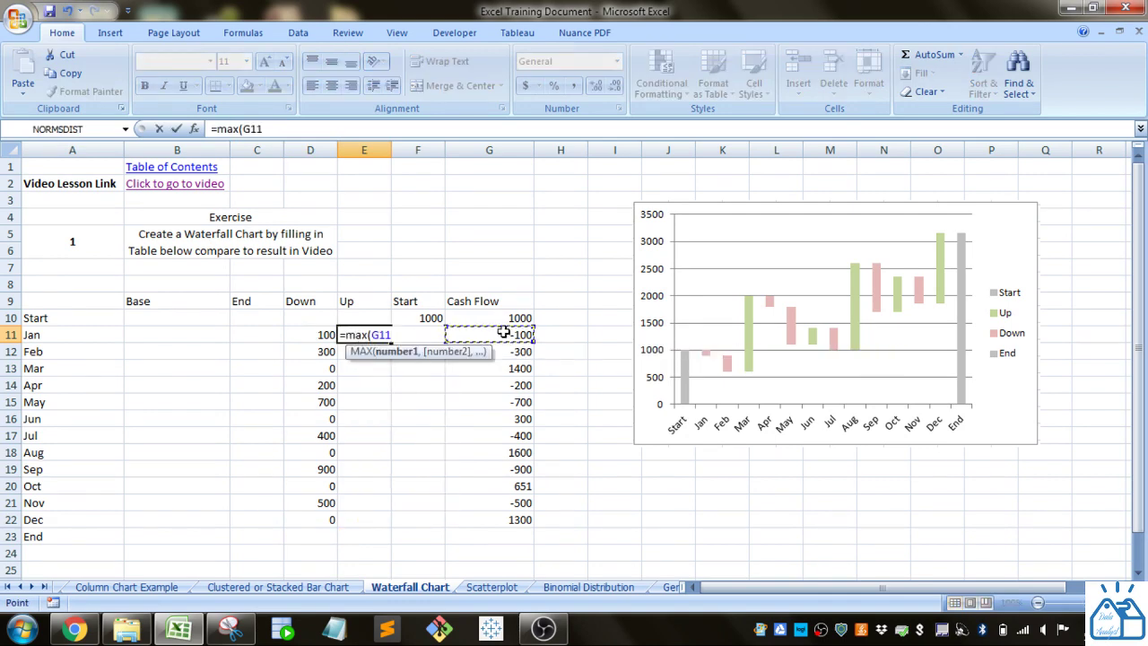
text(,0))
key(Return)
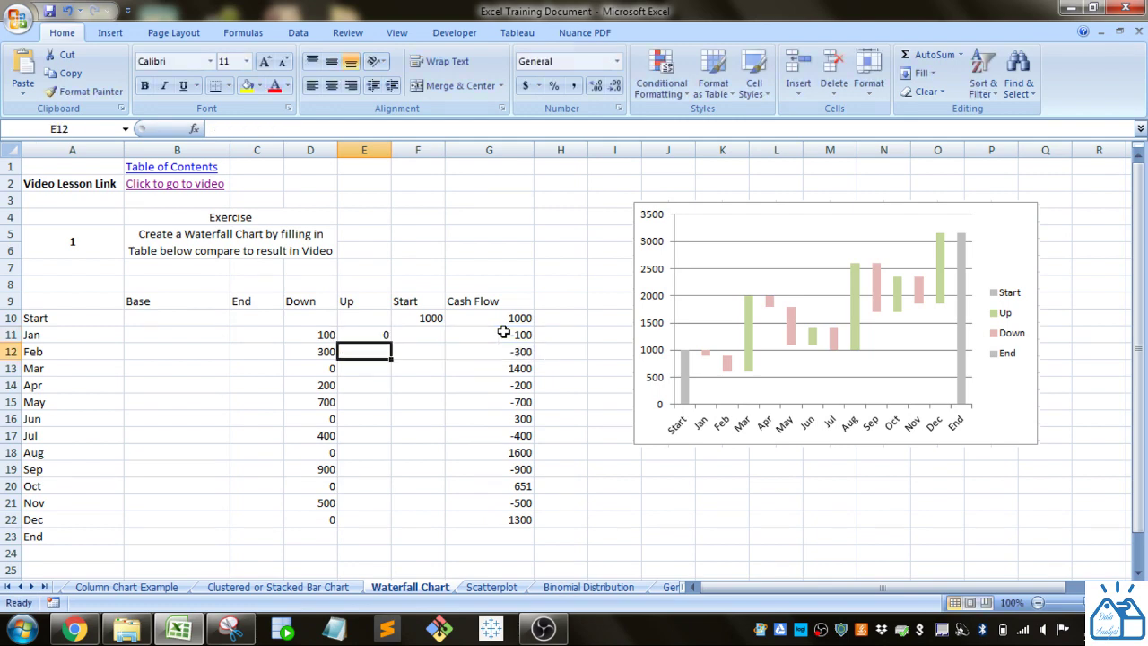
click(369, 331)
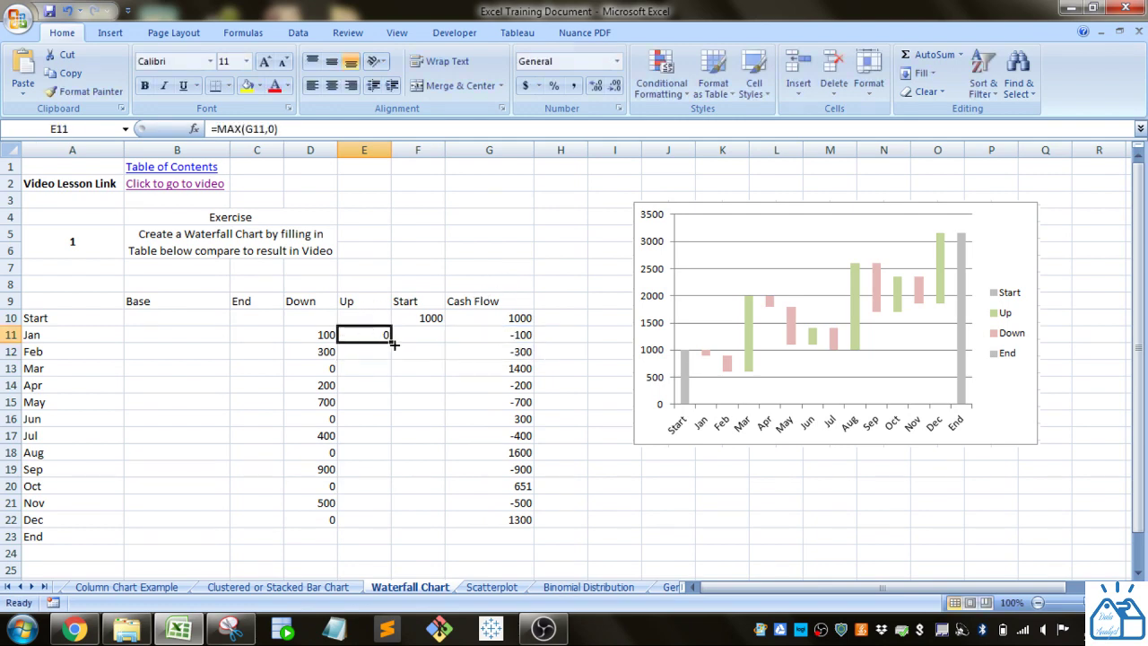
drag(393, 344, 381, 524)
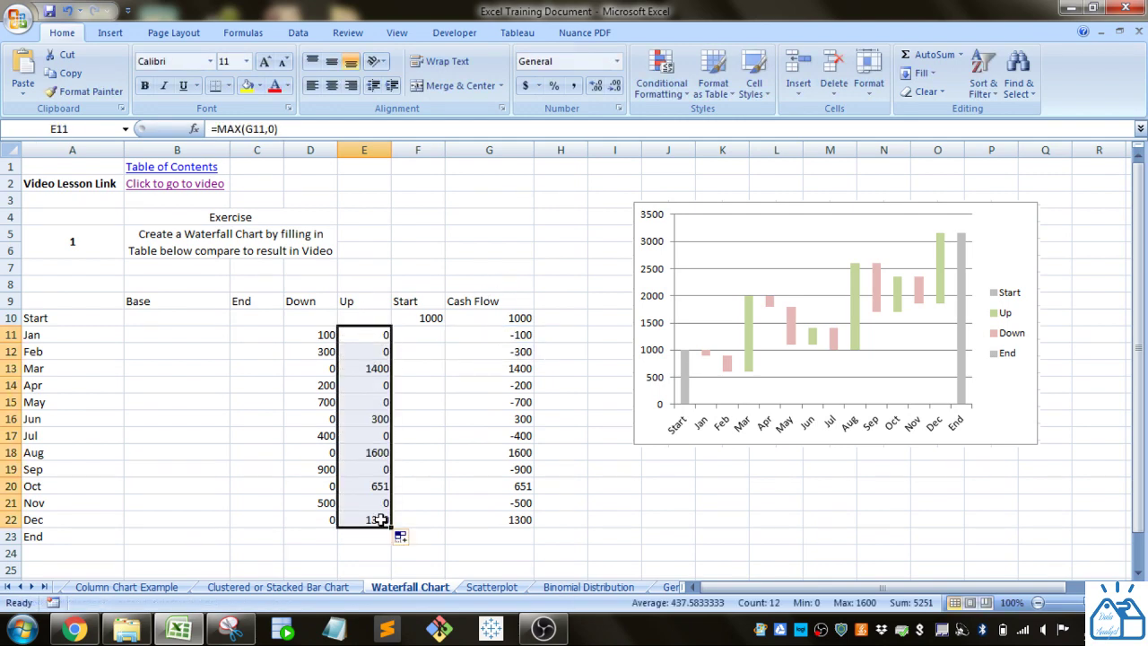
click(282, 387)
- Enter =B10+SUM(E10:F10)-D11 in the Base column at B11 and fill the formula down through B22
click(165, 333)
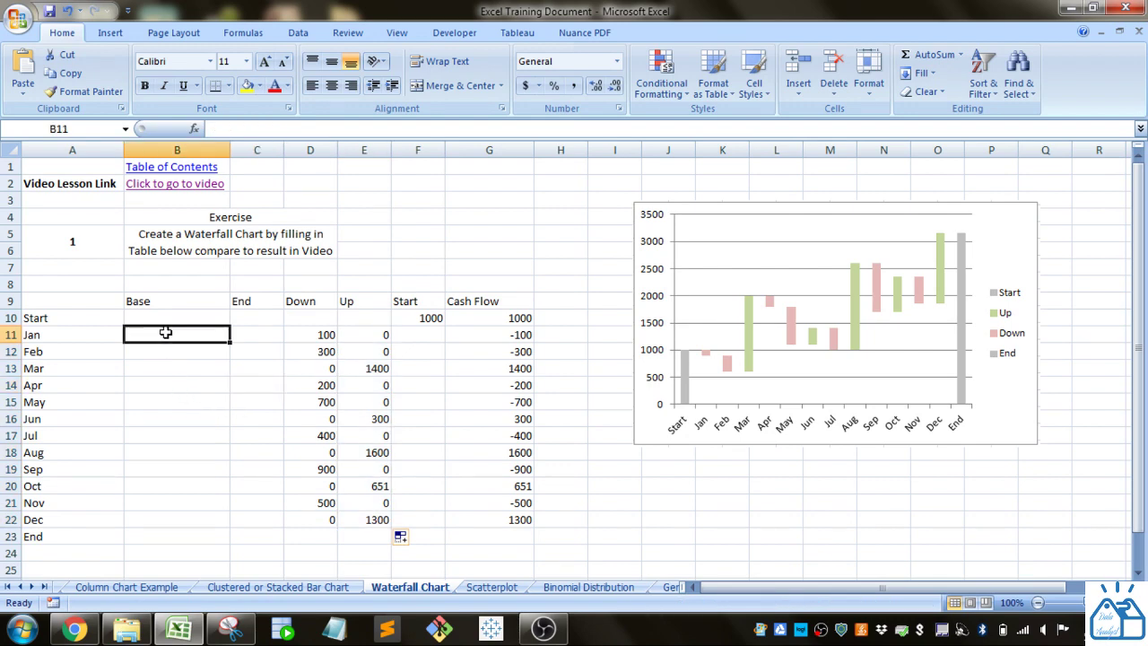
text(=)
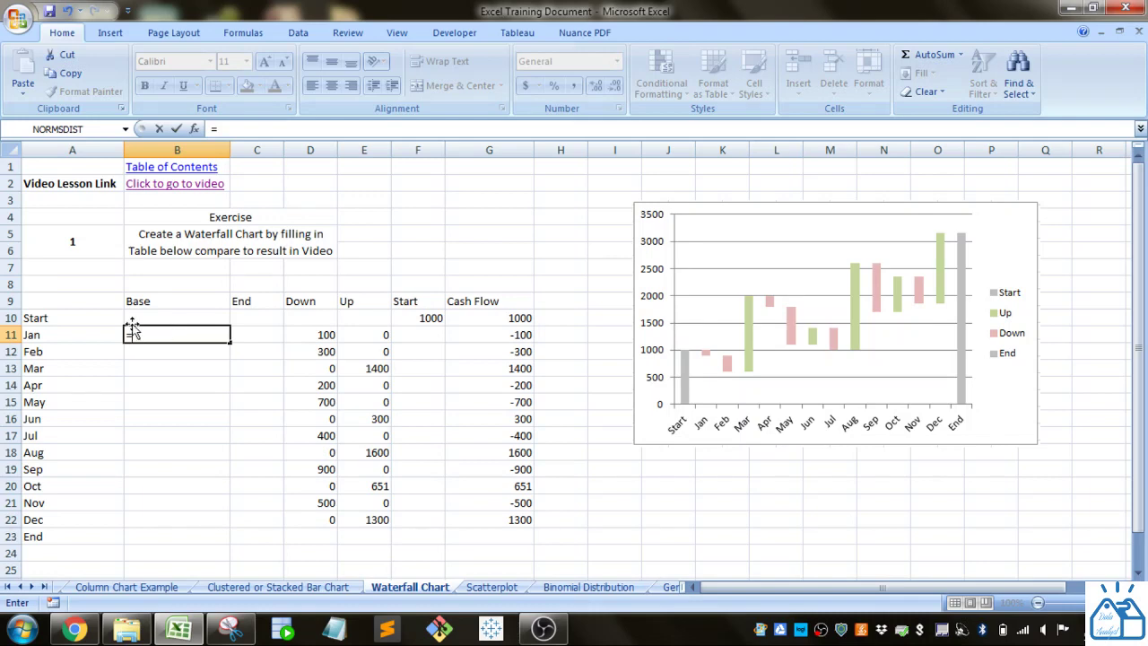
click(161, 314)
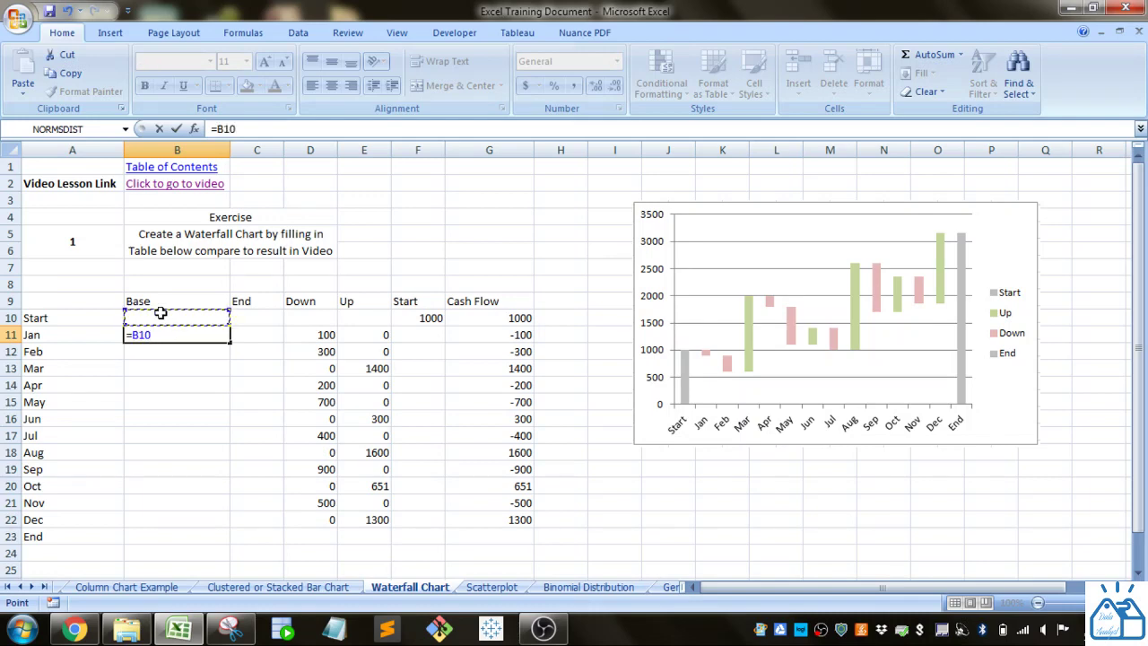
text(+sum()
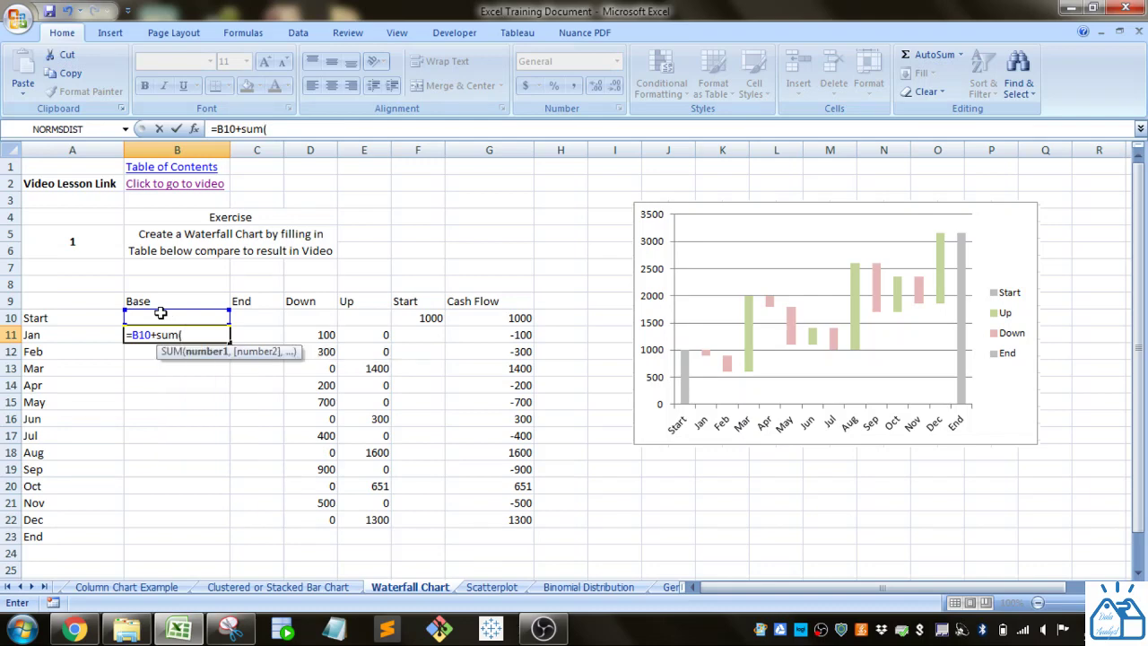
drag(357, 319, 405, 316)
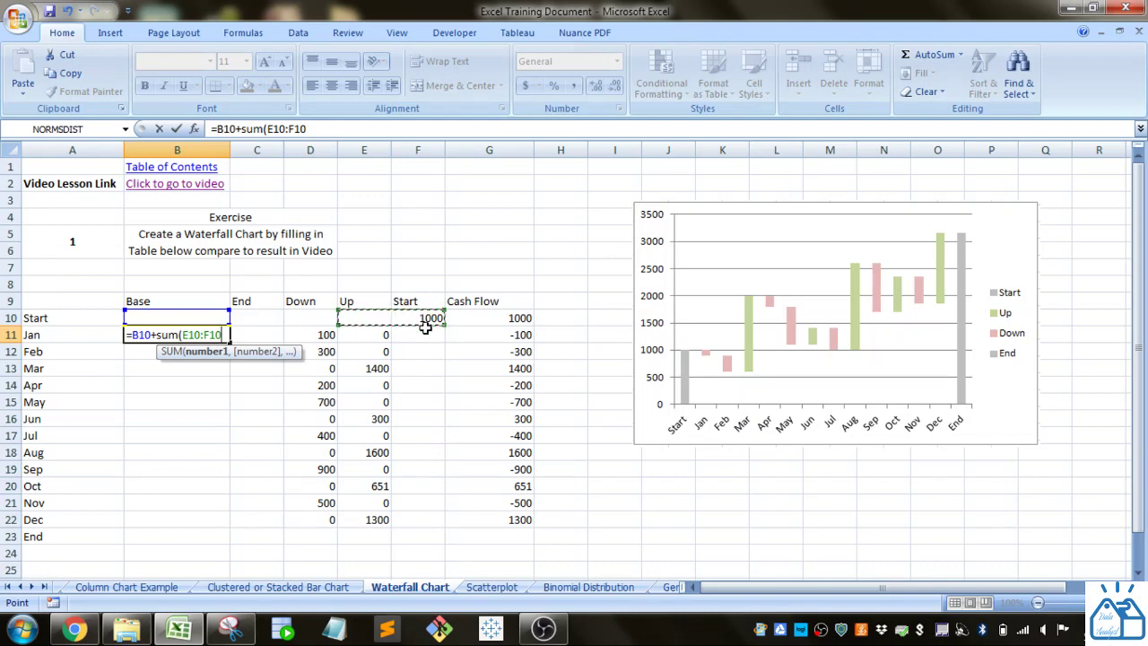
text())
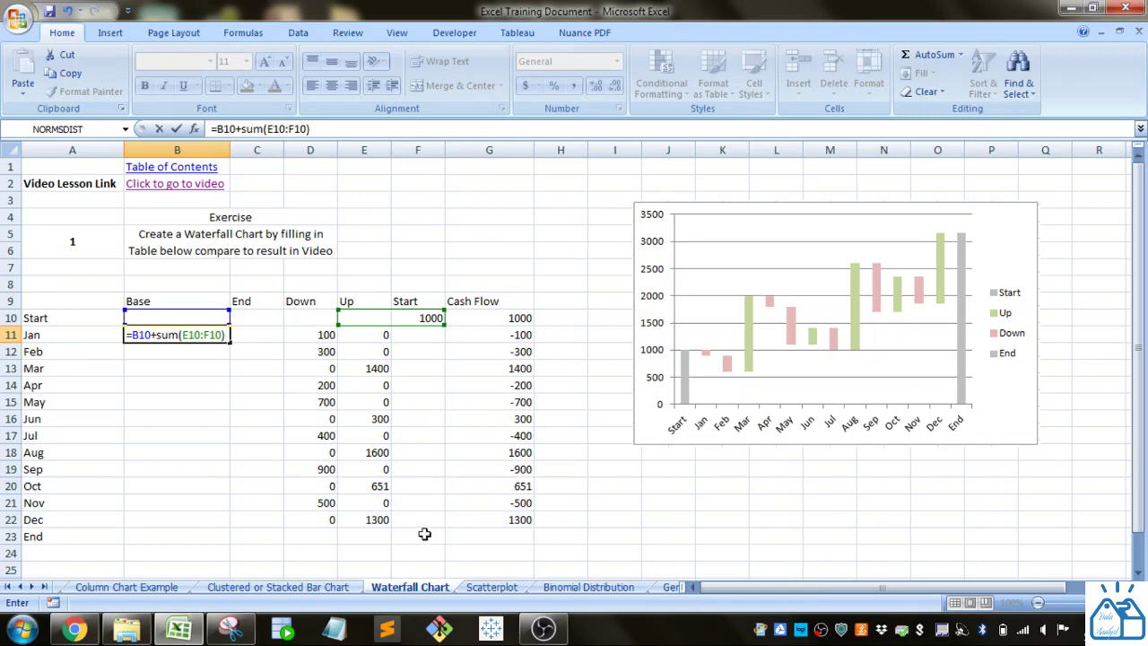
text(-)
click(310, 335)
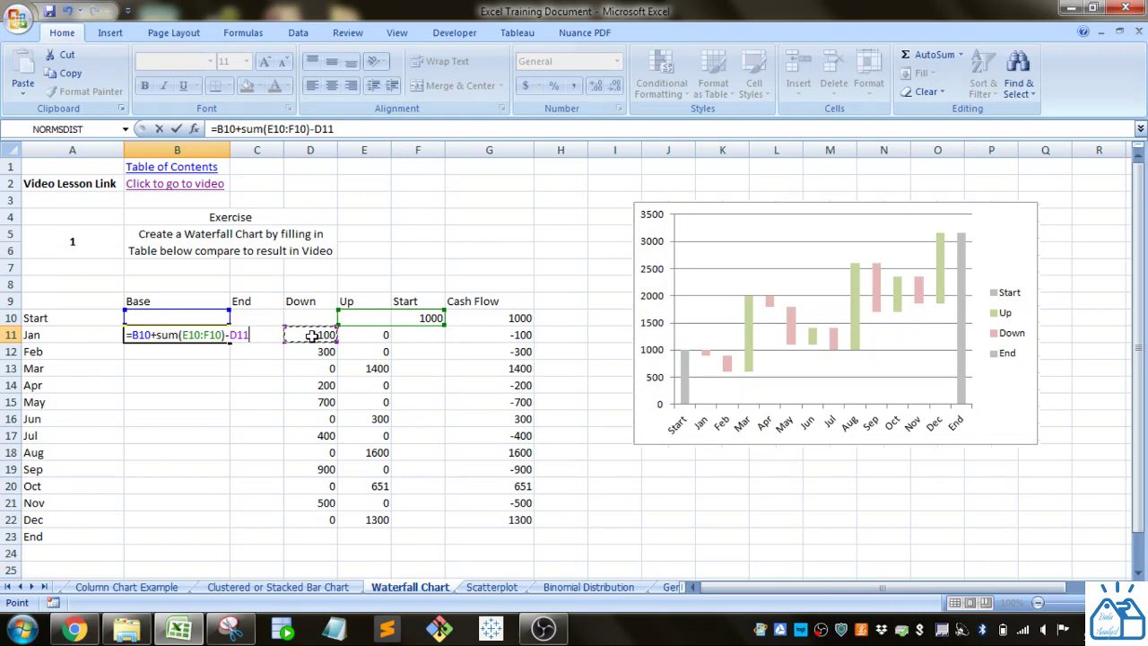
key(Return)
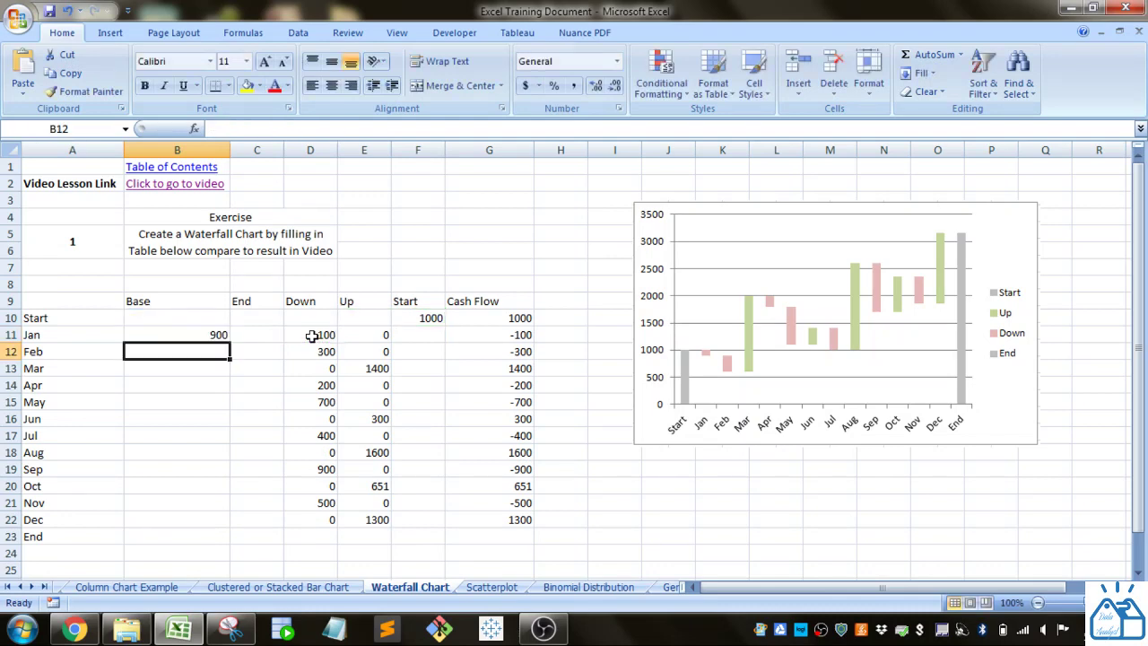
click(222, 334)
drag(230, 341, 222, 522)
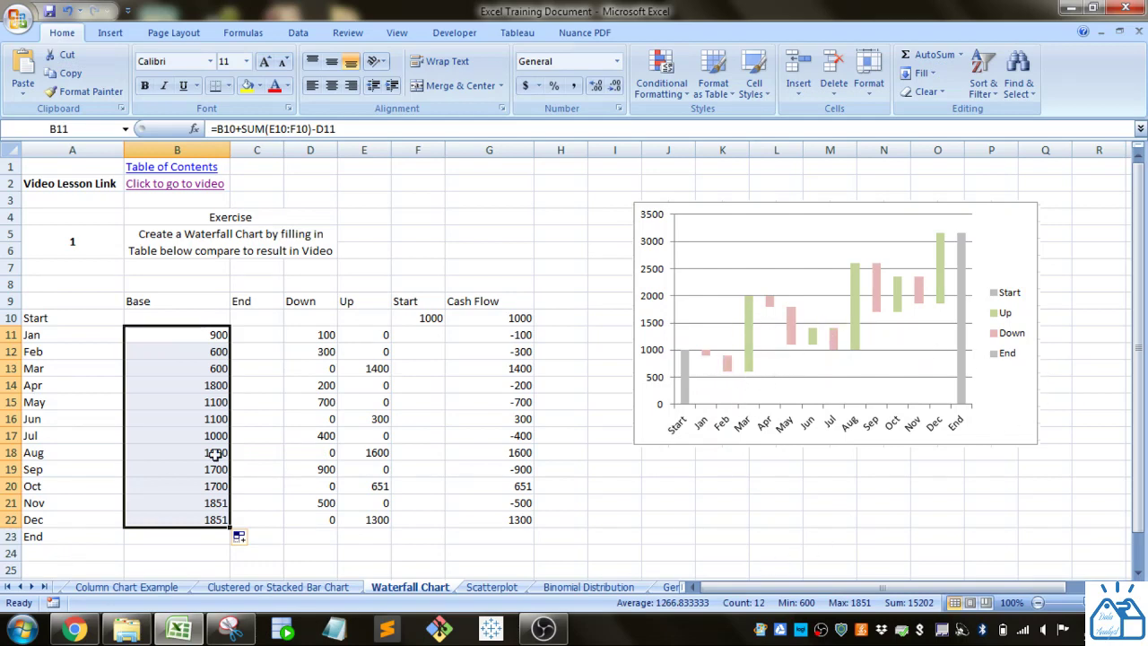
click(272, 389)
- Enter the formula =B22+E22 in the End column at C23 to calculate the ending cash flow
click(265, 540)
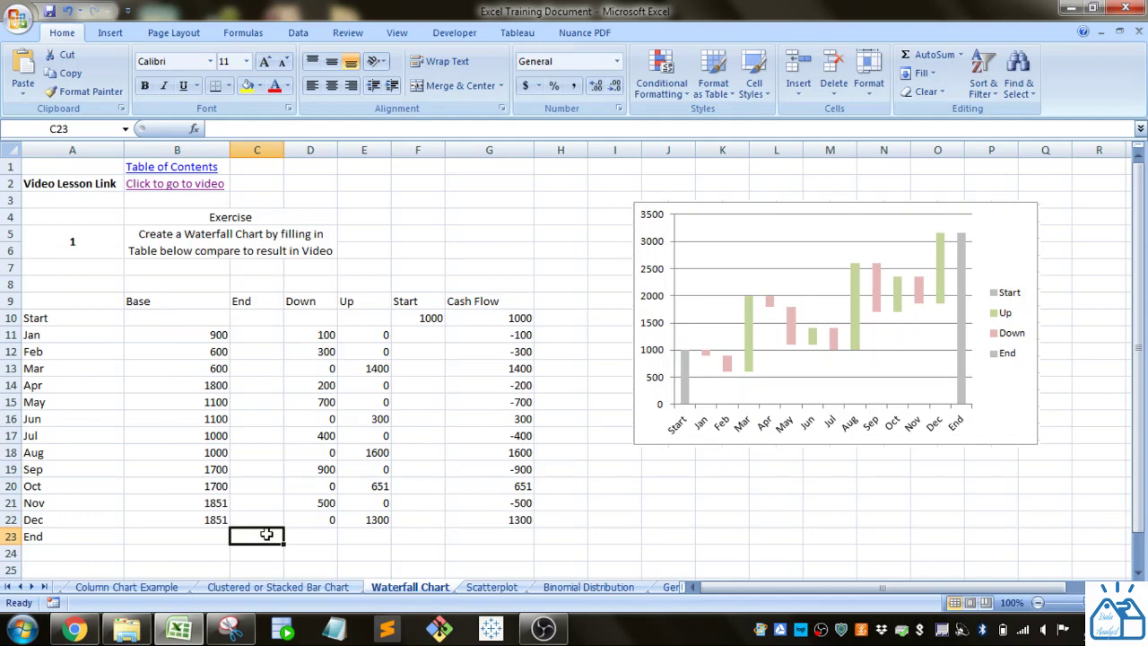
text(=)
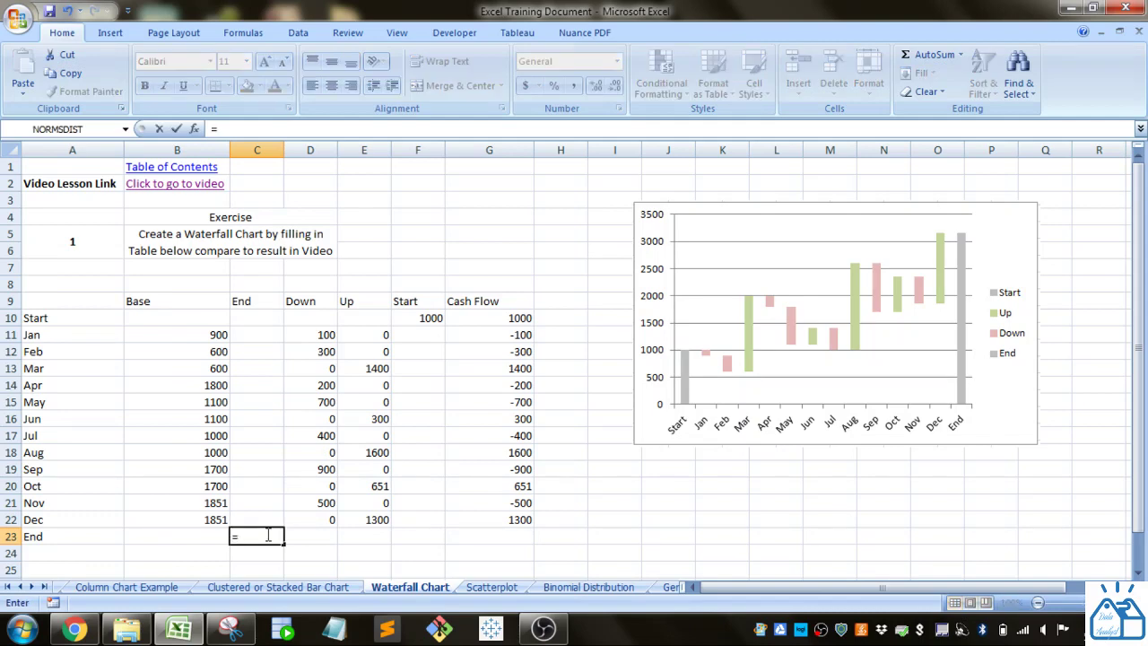
click(200, 521)
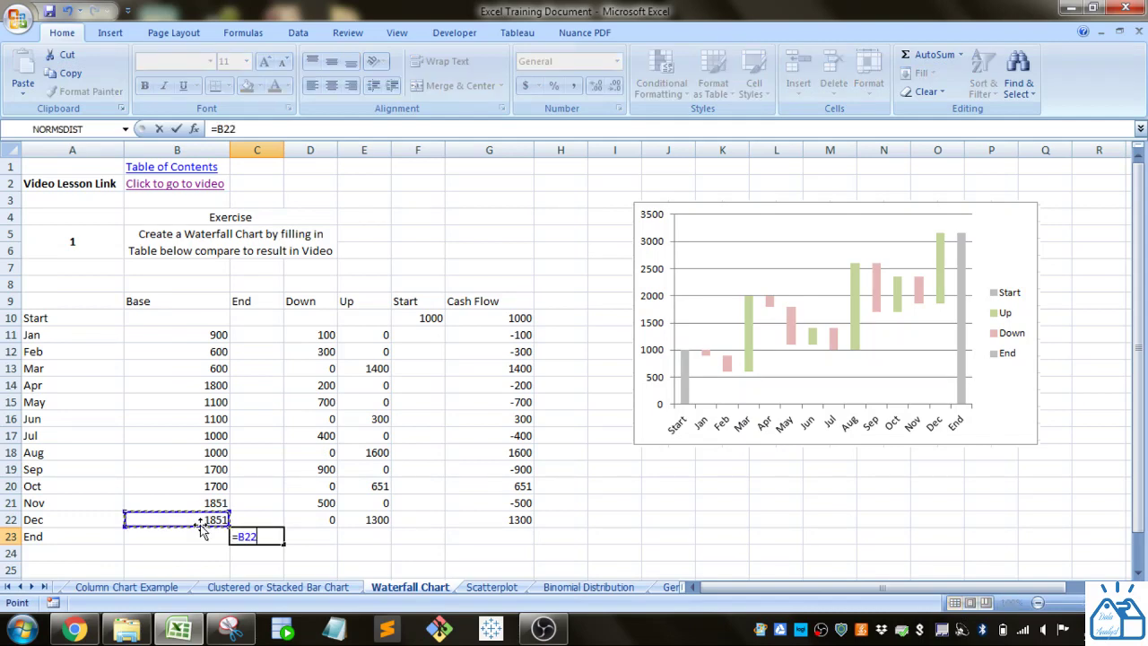
text(+)
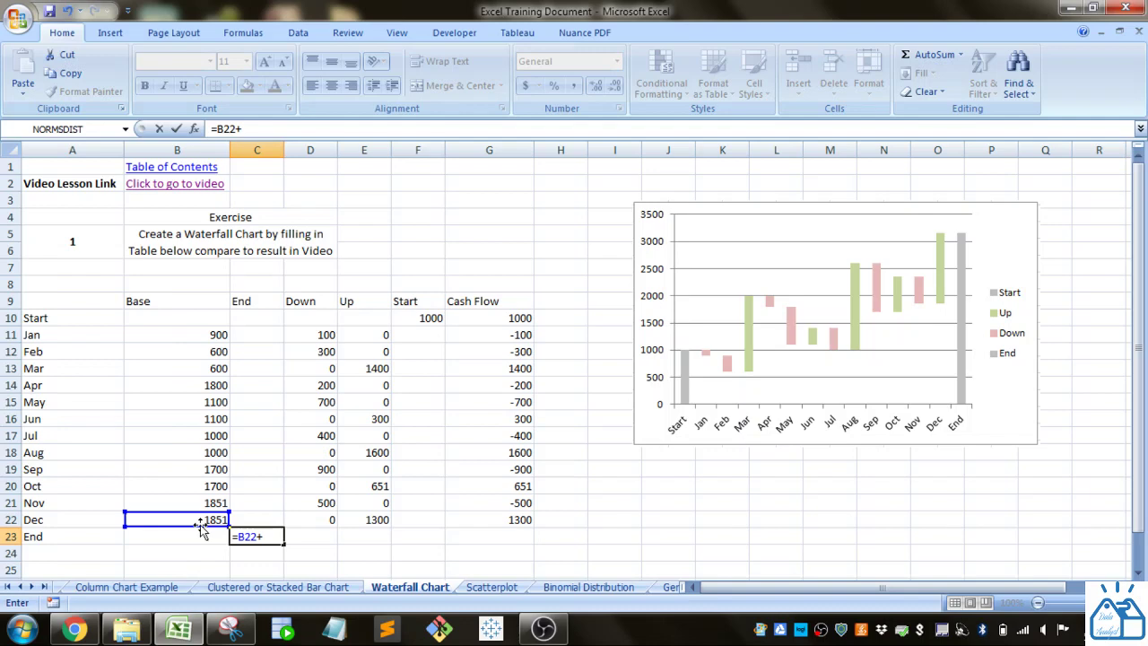
click(375, 519)
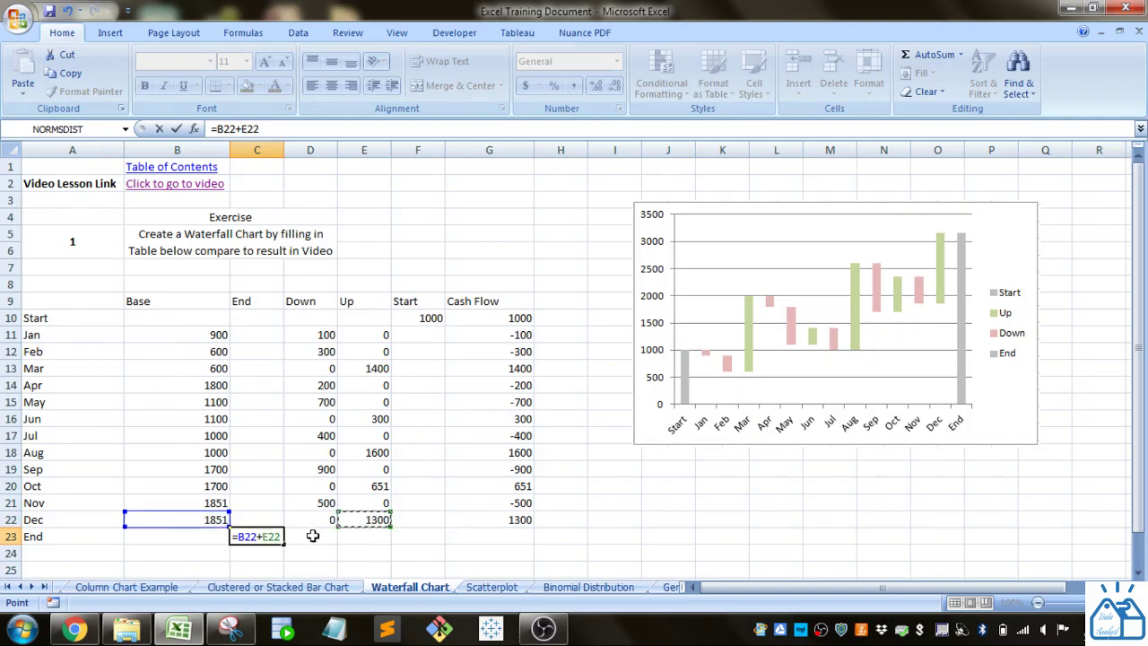
key(Return)
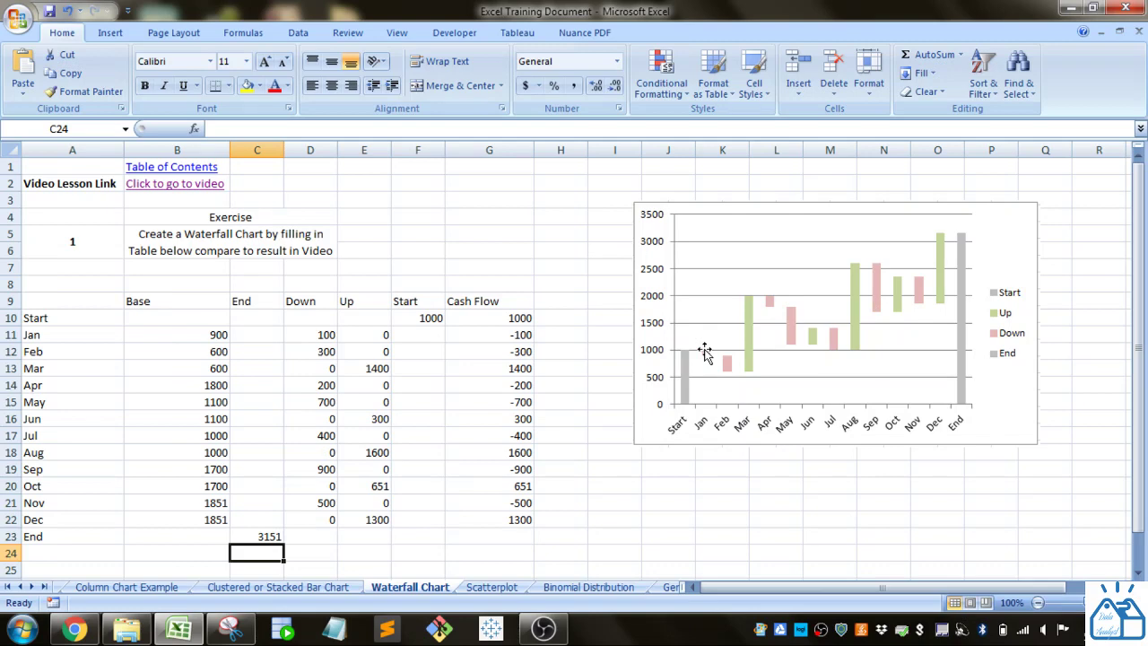
- Insert a 2-D stacked column chart of A9:F23 and place it beside the table, with the example chart picture moved out of the way
drag(705, 230, 1106, 227)
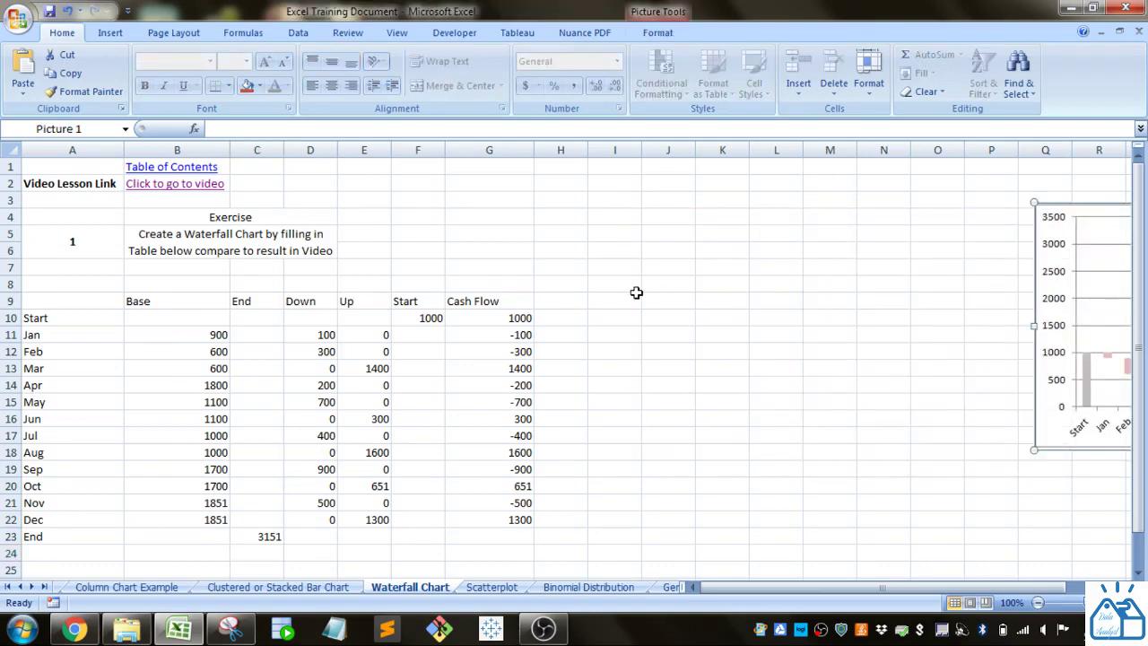
drag(85, 302, 414, 535)
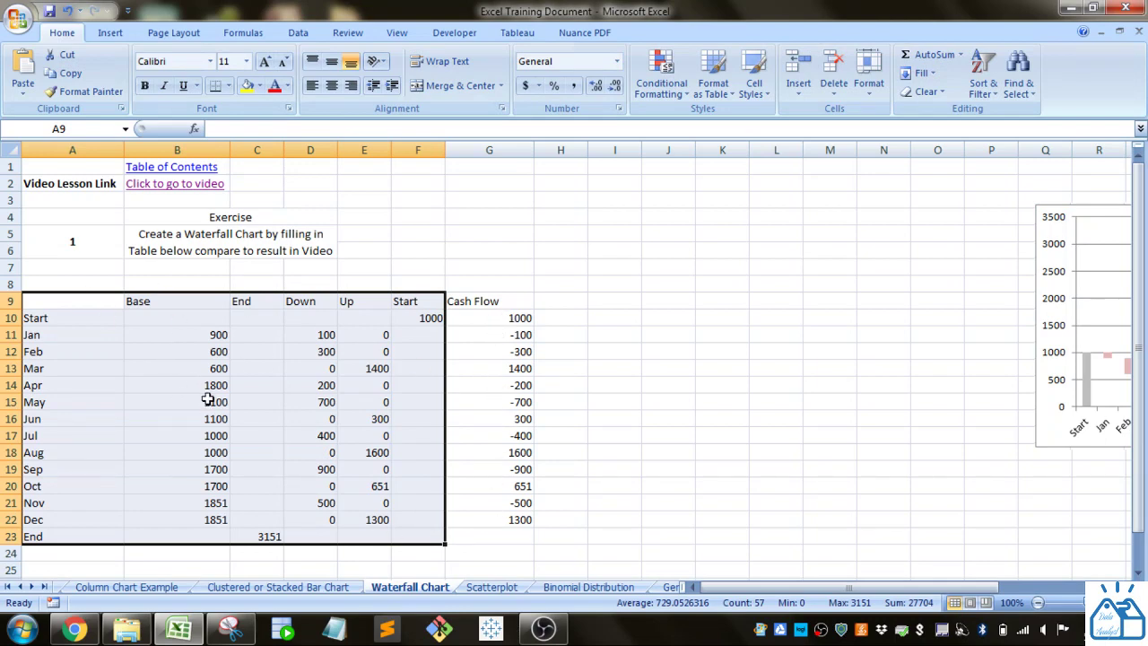
click(121, 33)
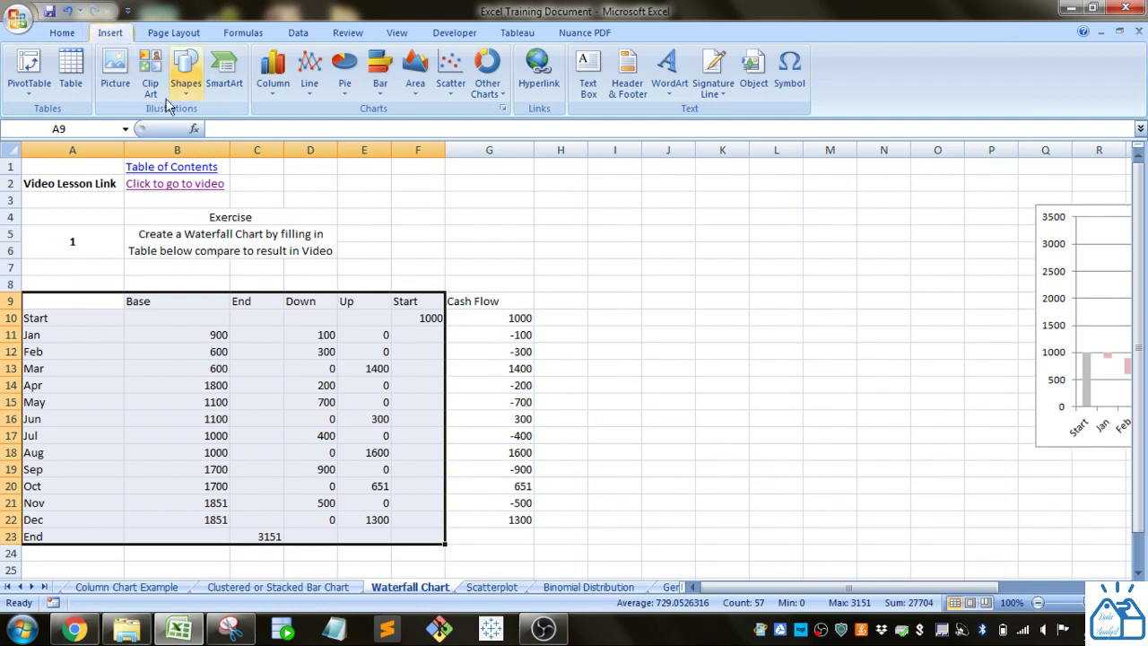
click(276, 91)
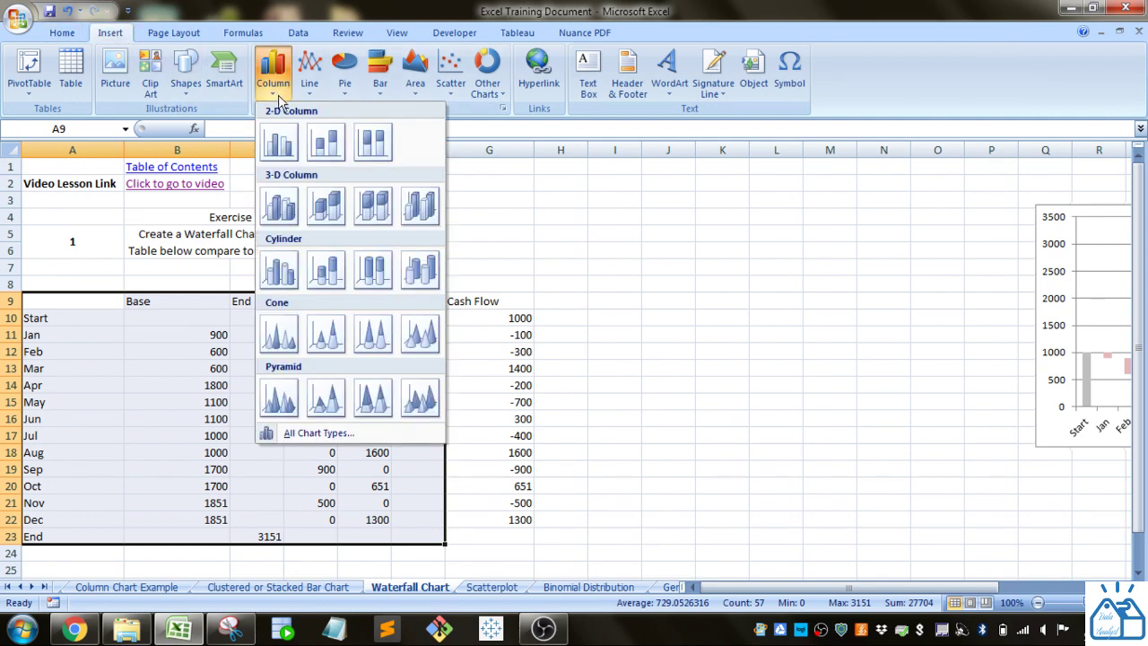
click(329, 142)
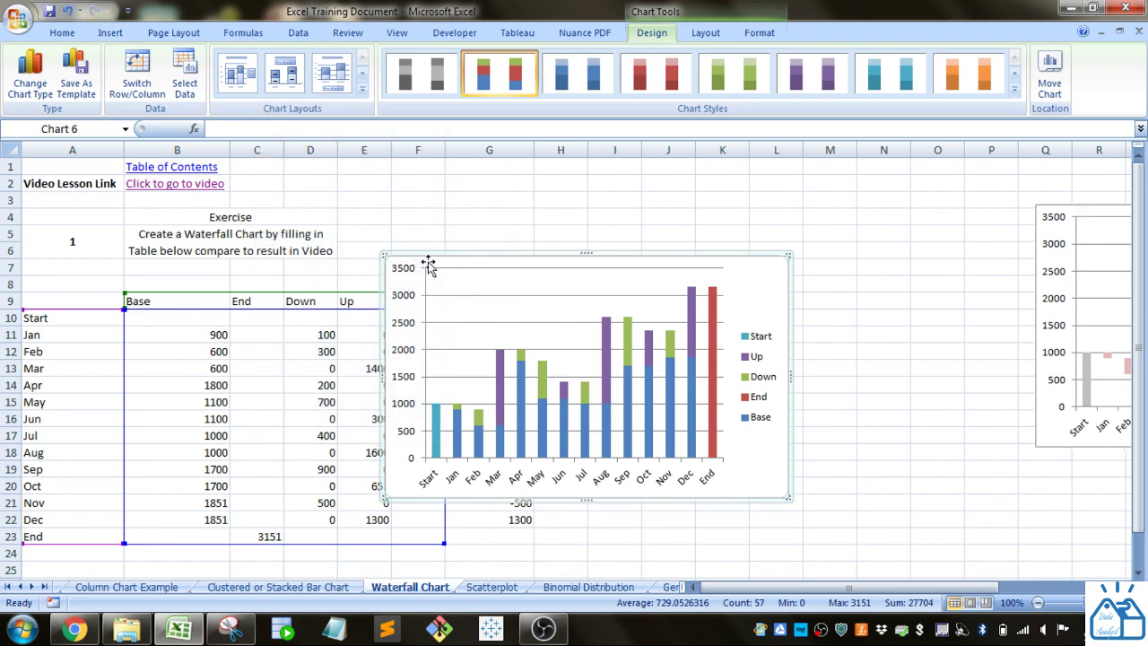
drag(428, 259, 606, 241)
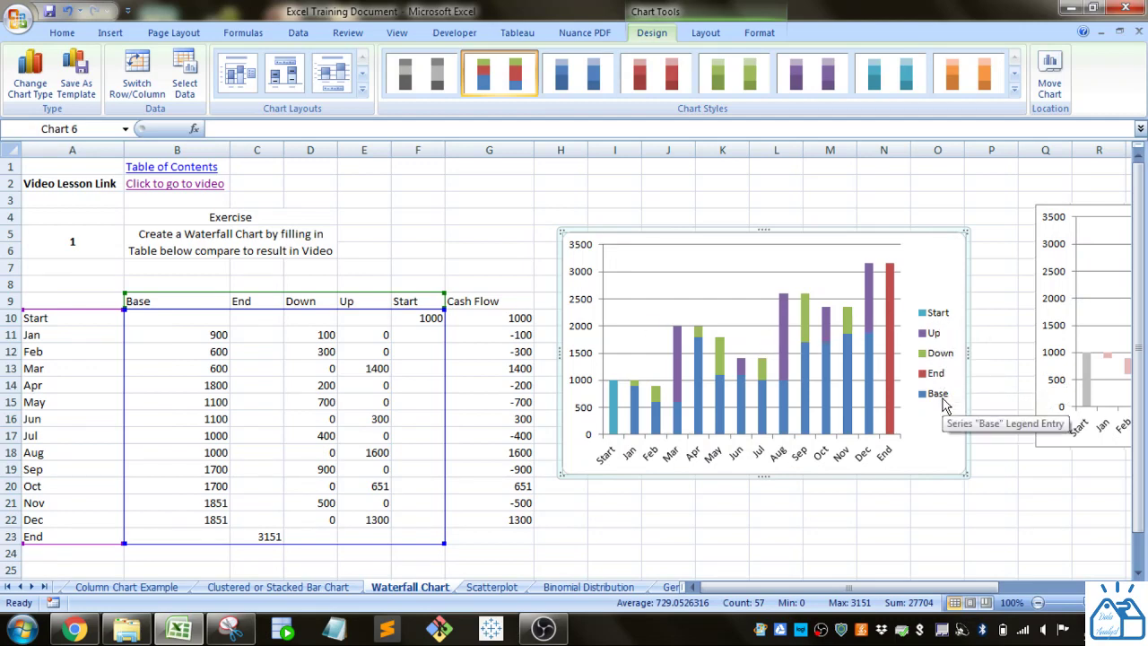
- Set the Base series in the stacked column chart to no fill so its columns are invisible
click(634, 409)
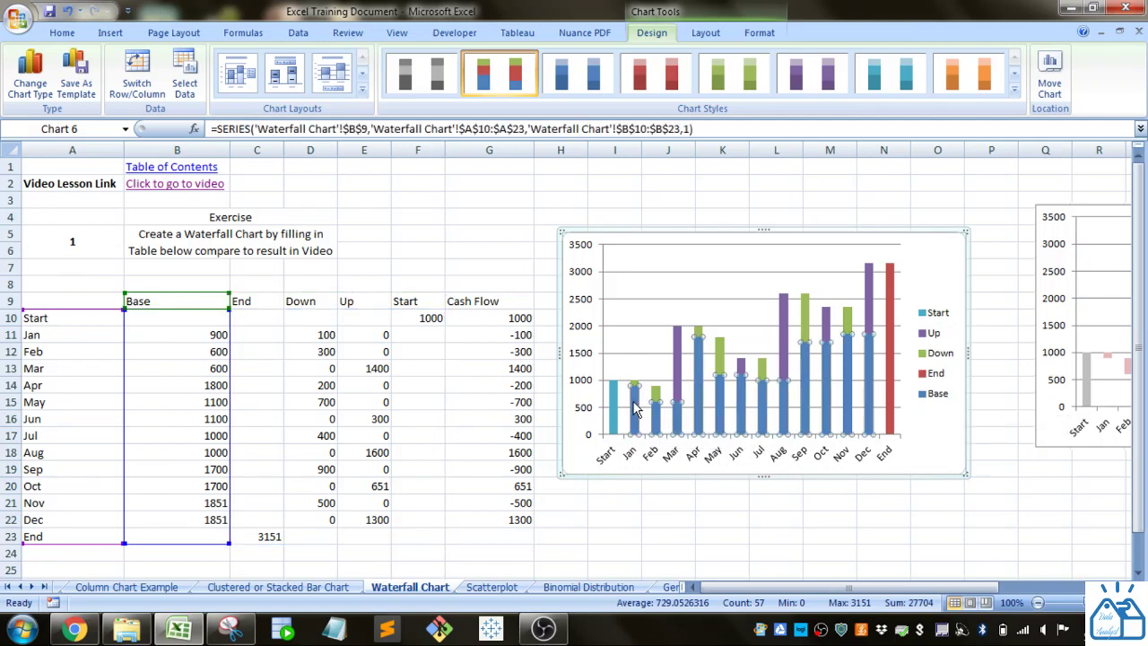
right_click(634, 408)
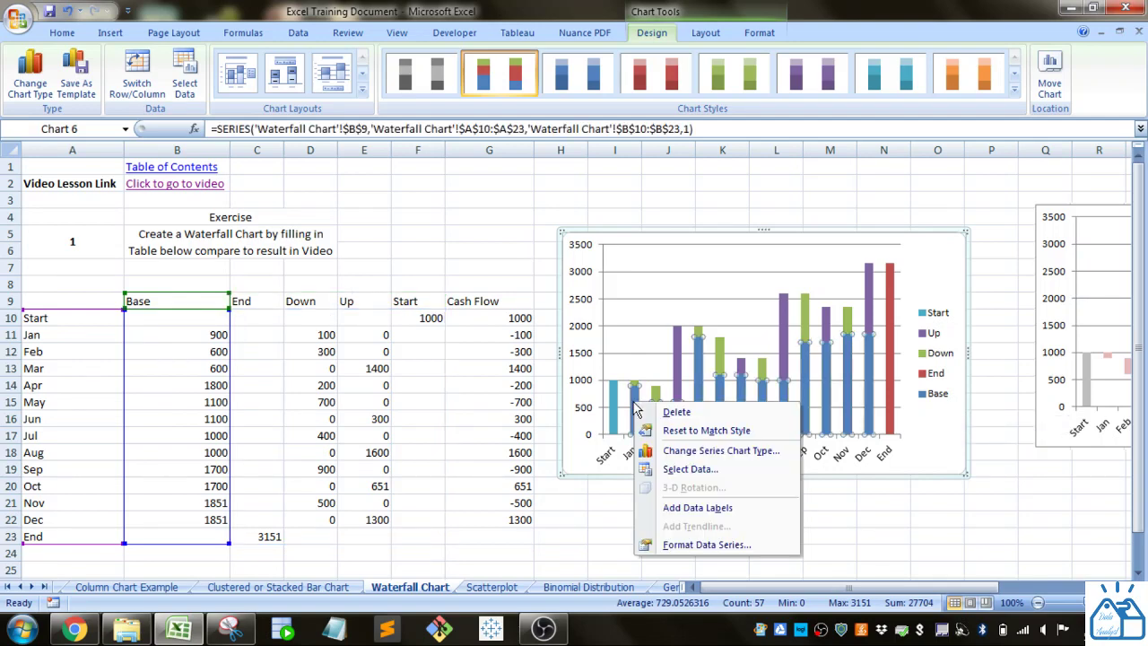
click(678, 545)
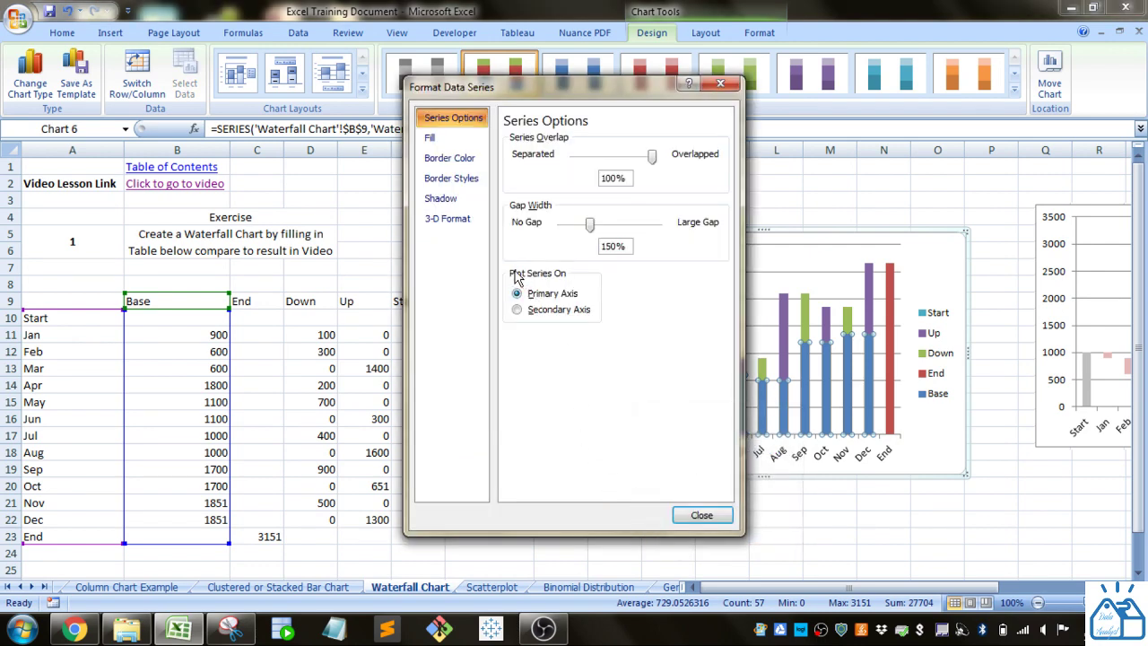
click(430, 137)
click(528, 140)
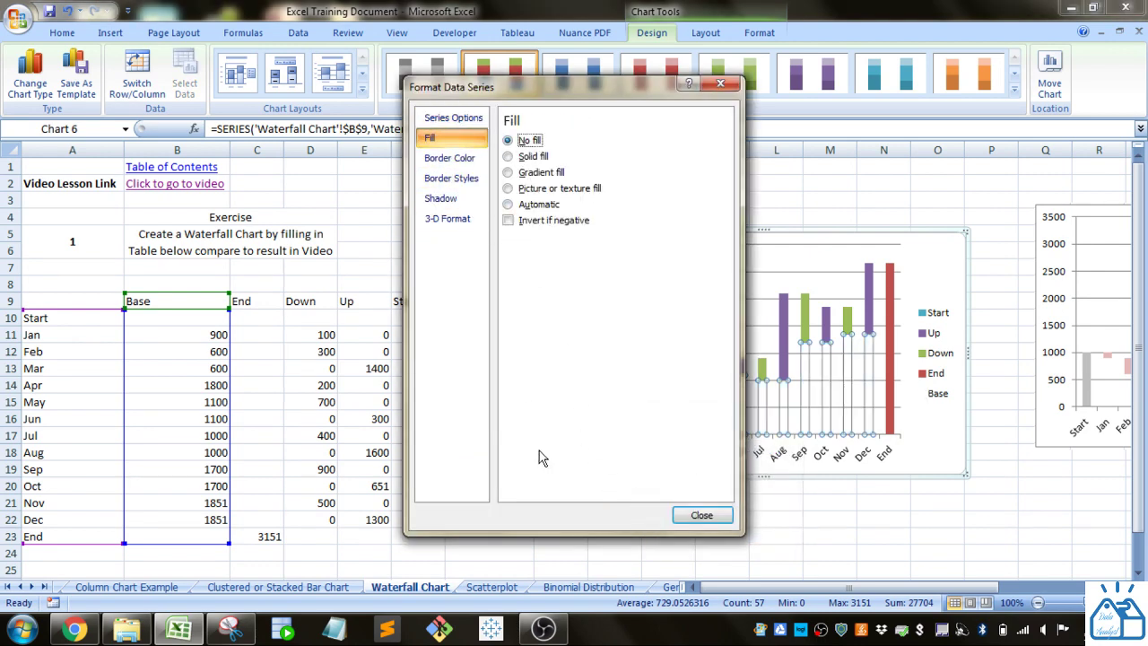
click(698, 515)
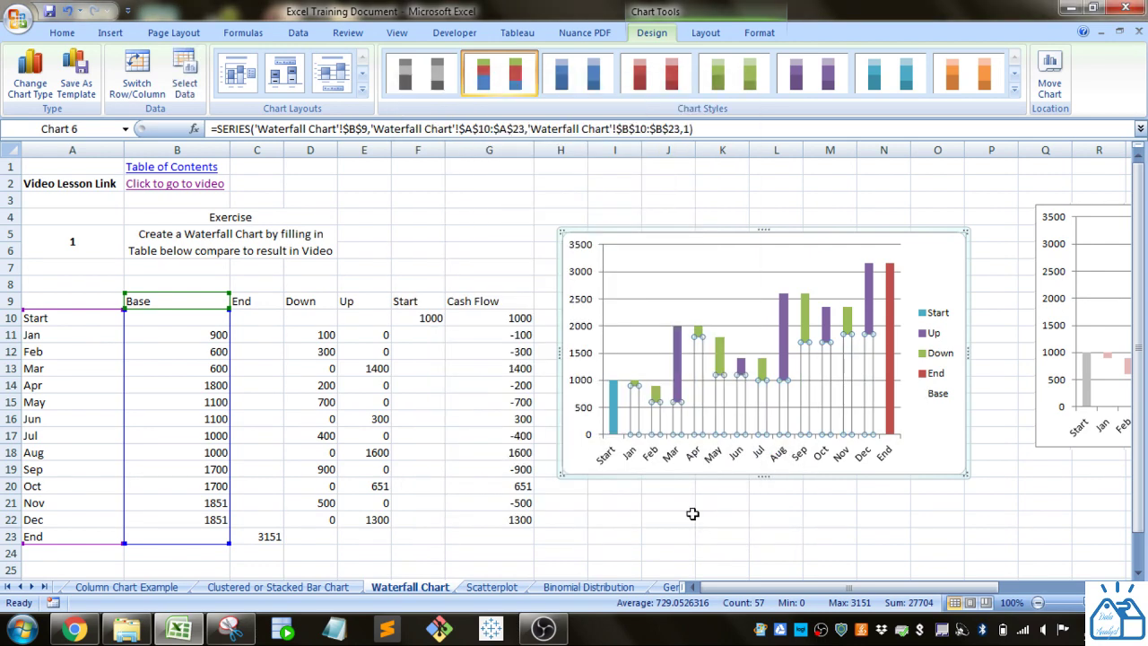
click(745, 290)
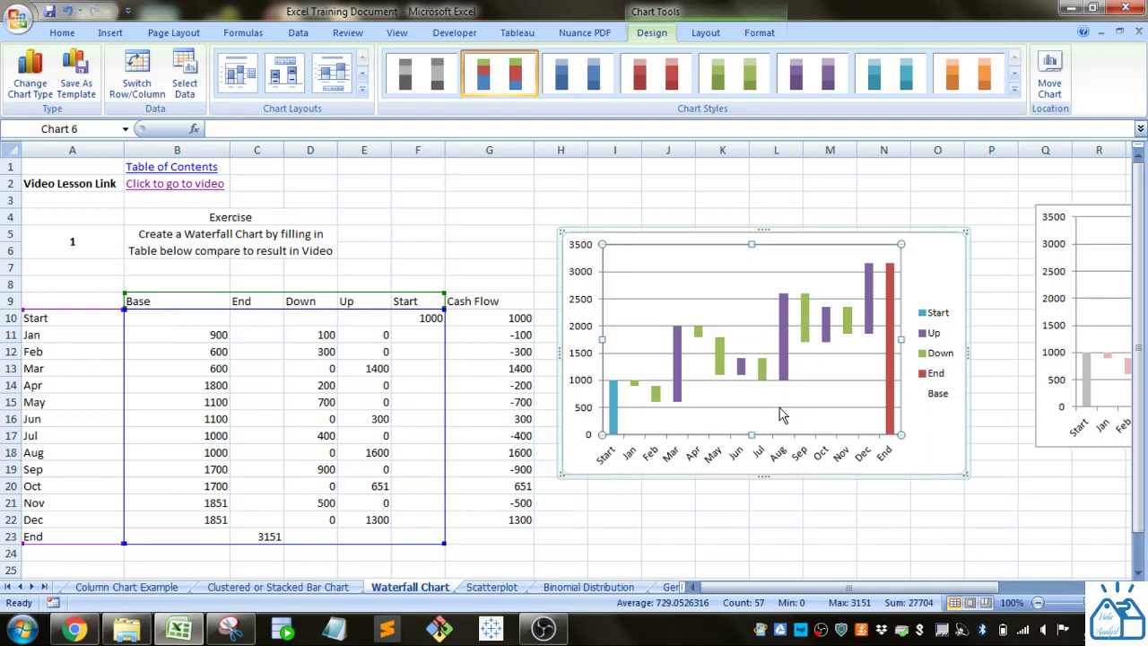
- Delete the Base entry from the chart legend
mouse_move(782, 416)
click(944, 405)
click(946, 400)
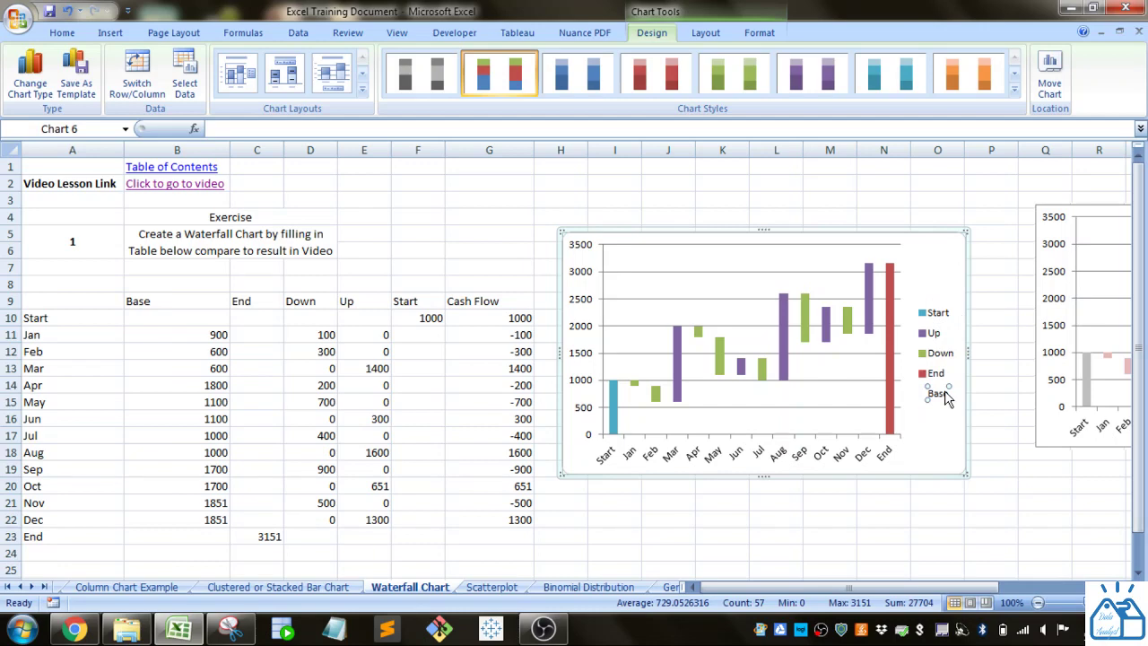
key(Delete)
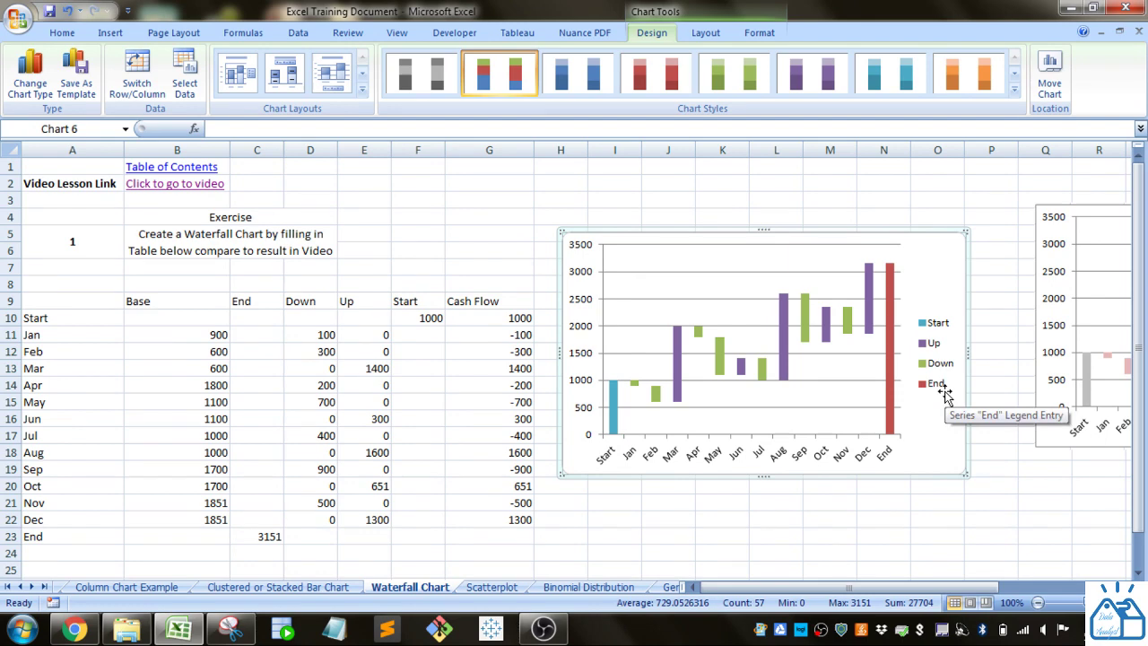
- Give the Down series in the chart a solid light red fill
click(636, 384)
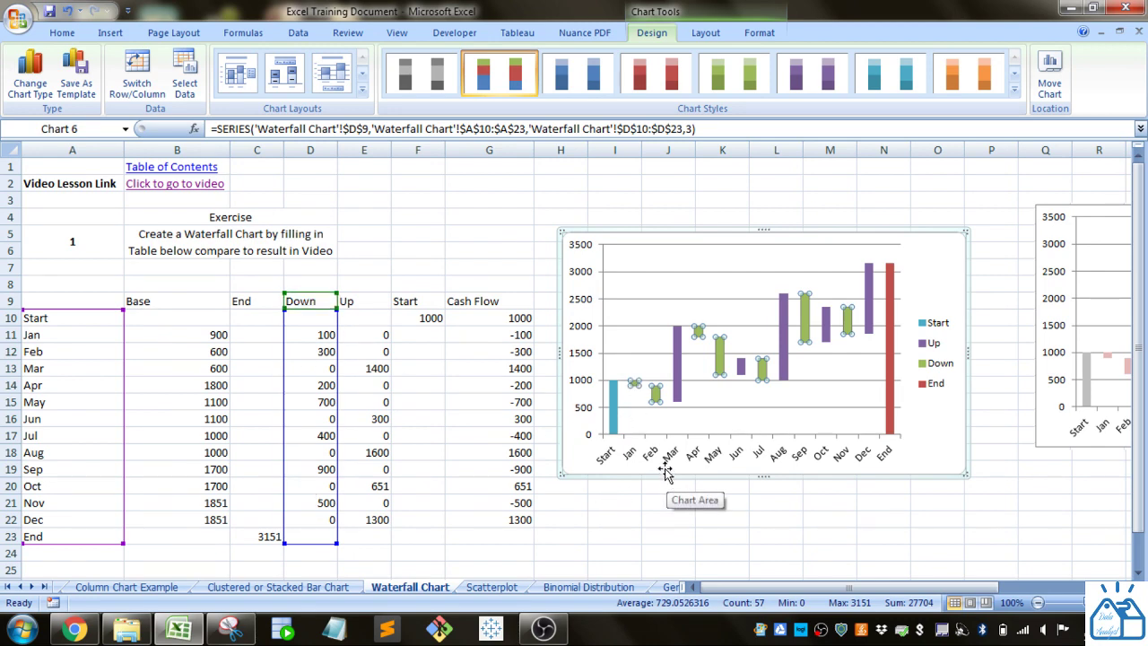
right_click(637, 385)
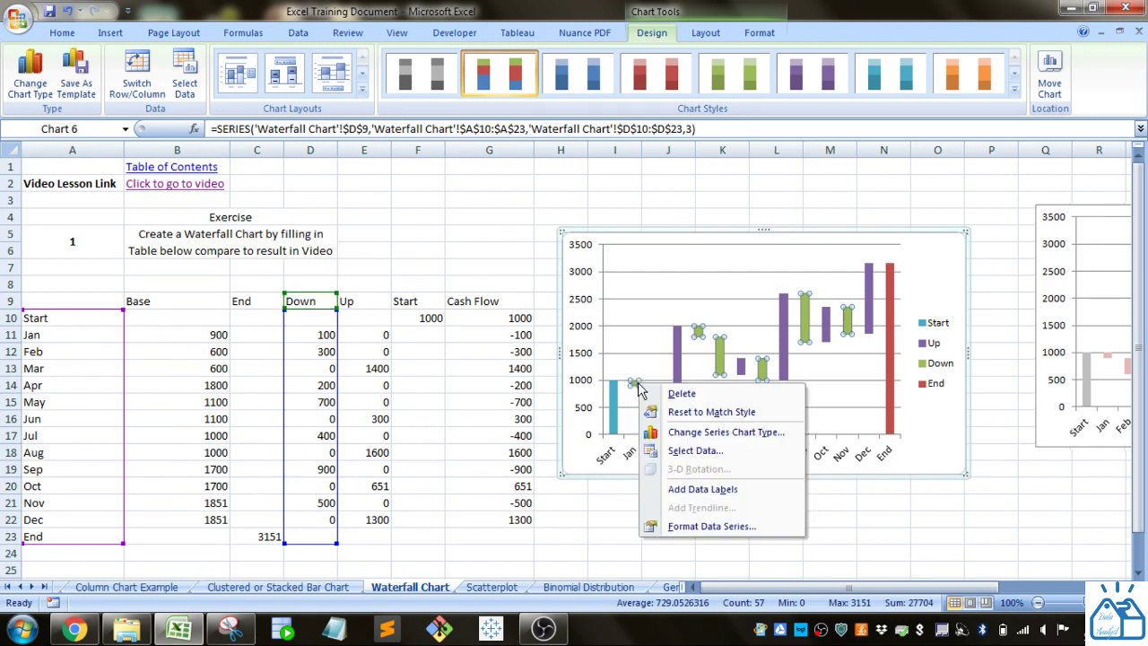
click(691, 526)
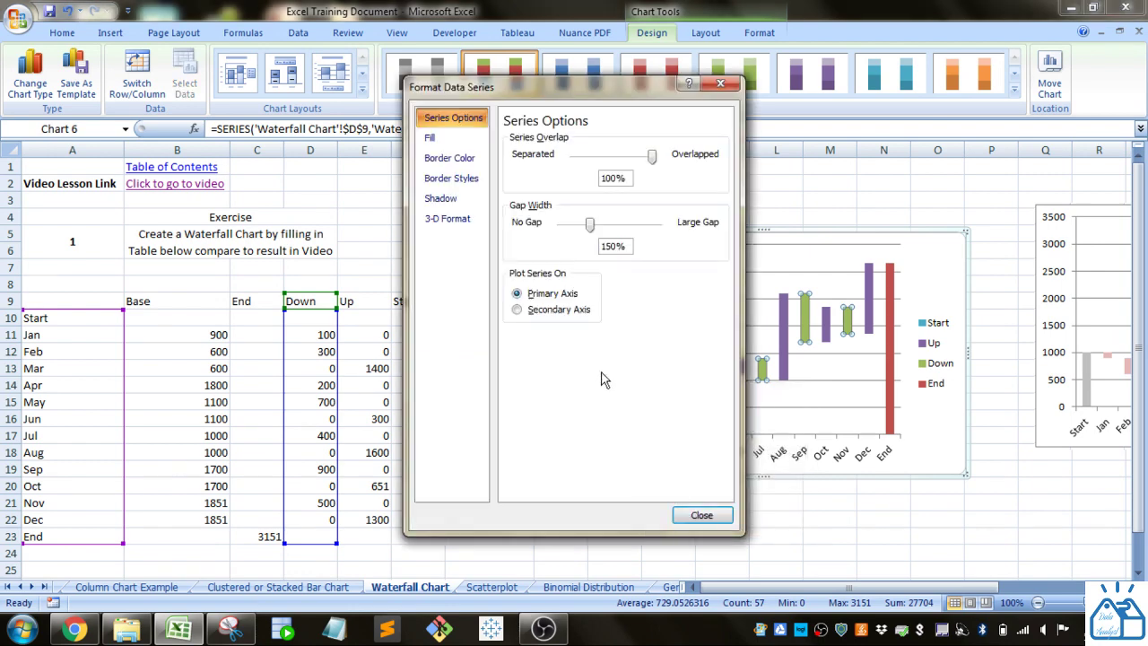
click(461, 142)
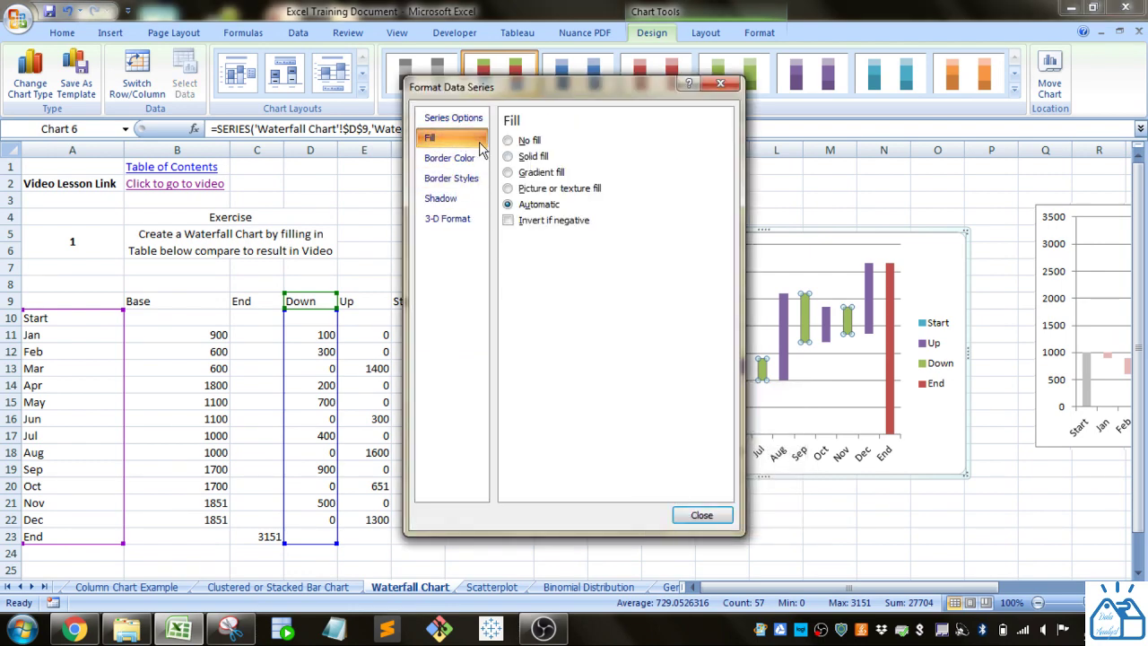
click(526, 160)
click(575, 242)
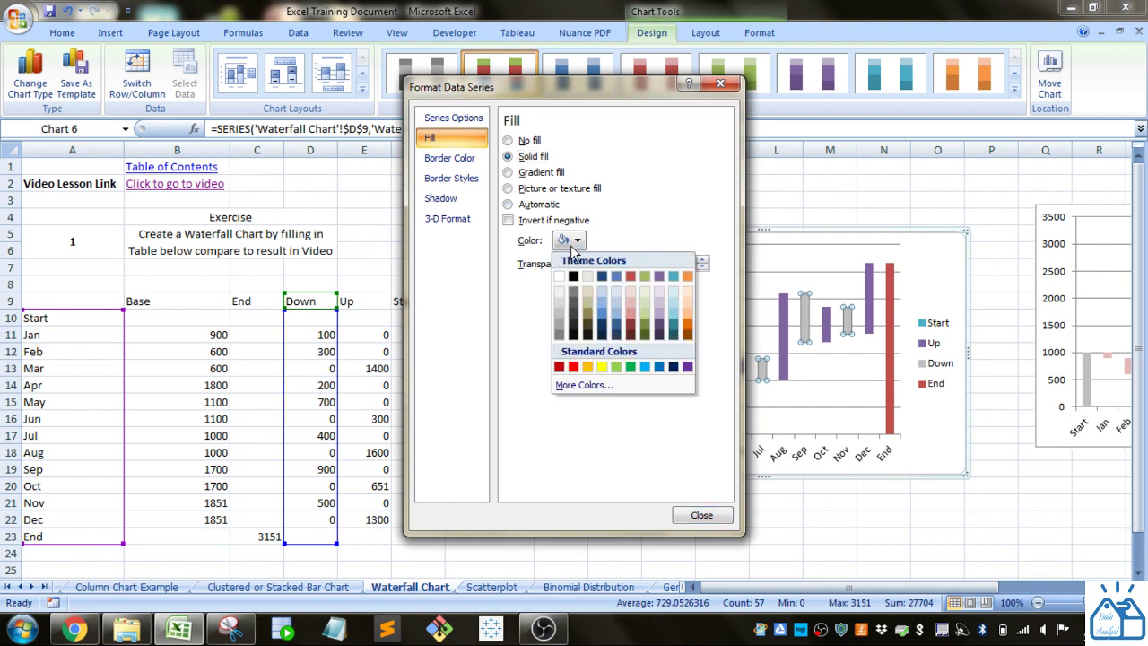
click(630, 311)
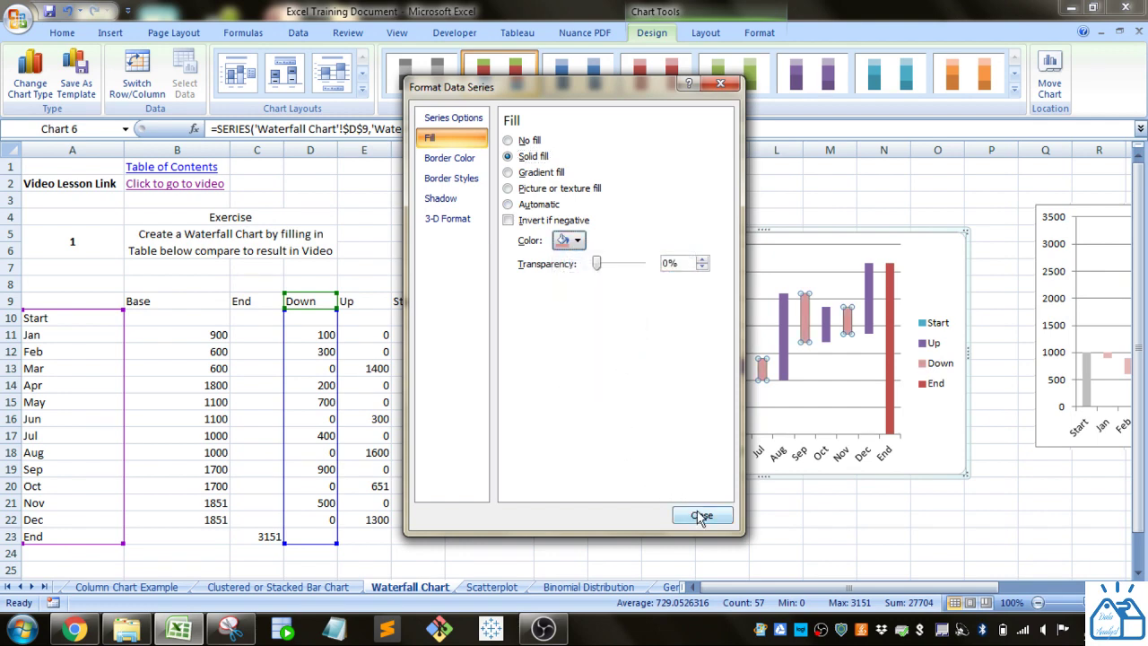
click(701, 518)
click(729, 408)
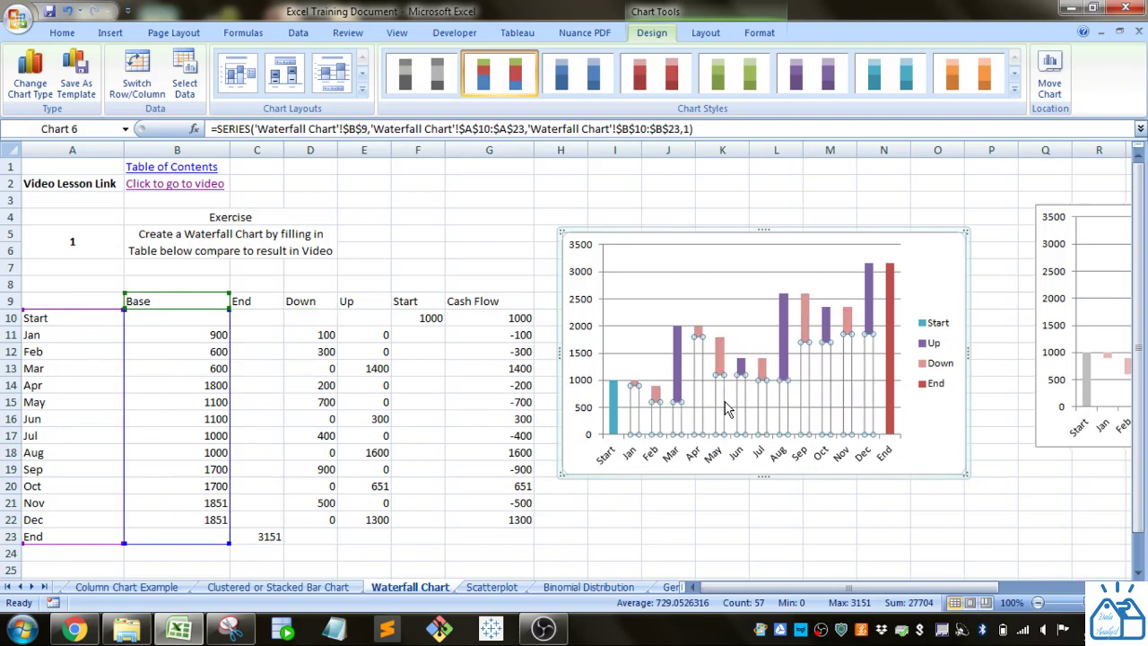
- Give the Up series in the chart a solid light green fill
click(680, 357)
right_click(680, 348)
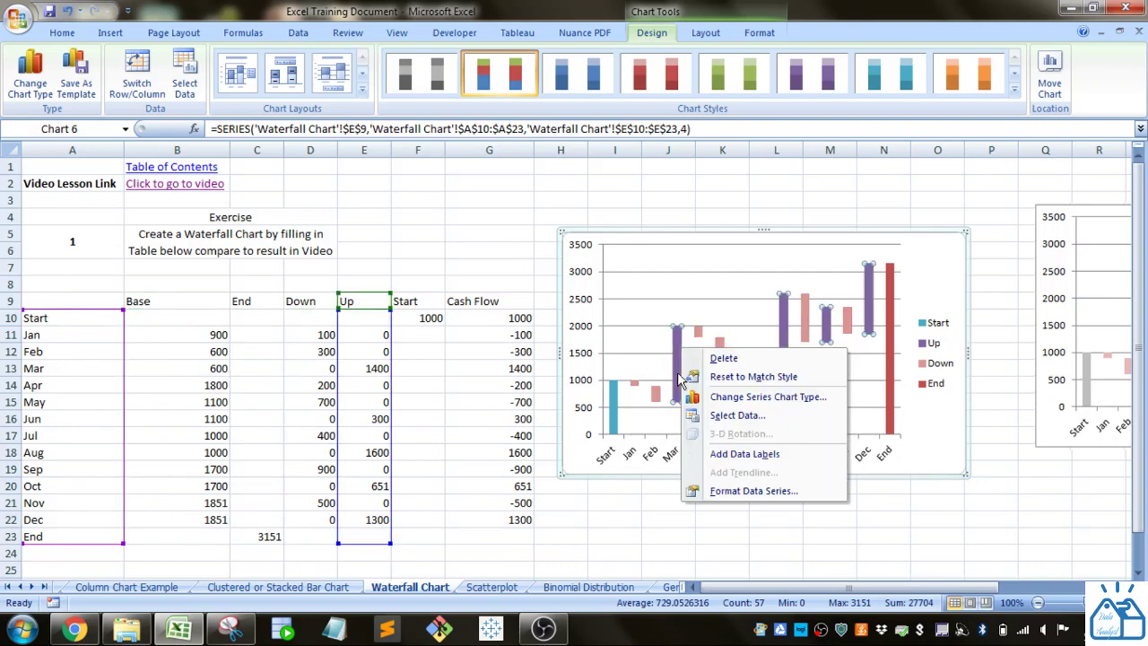
click(729, 491)
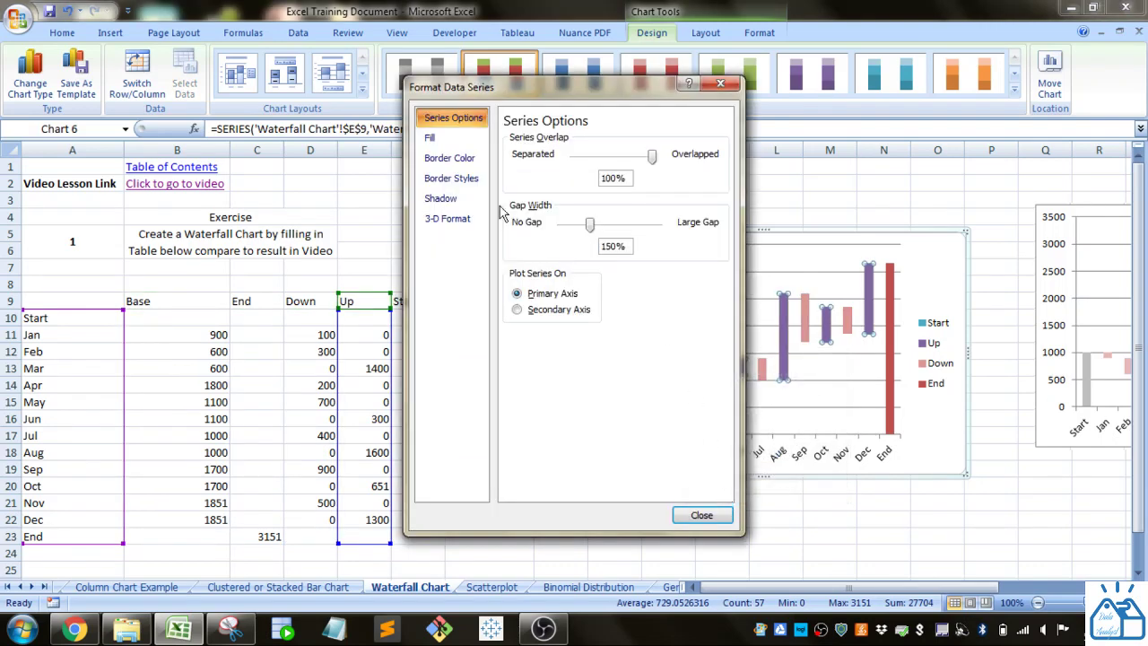
click(443, 137)
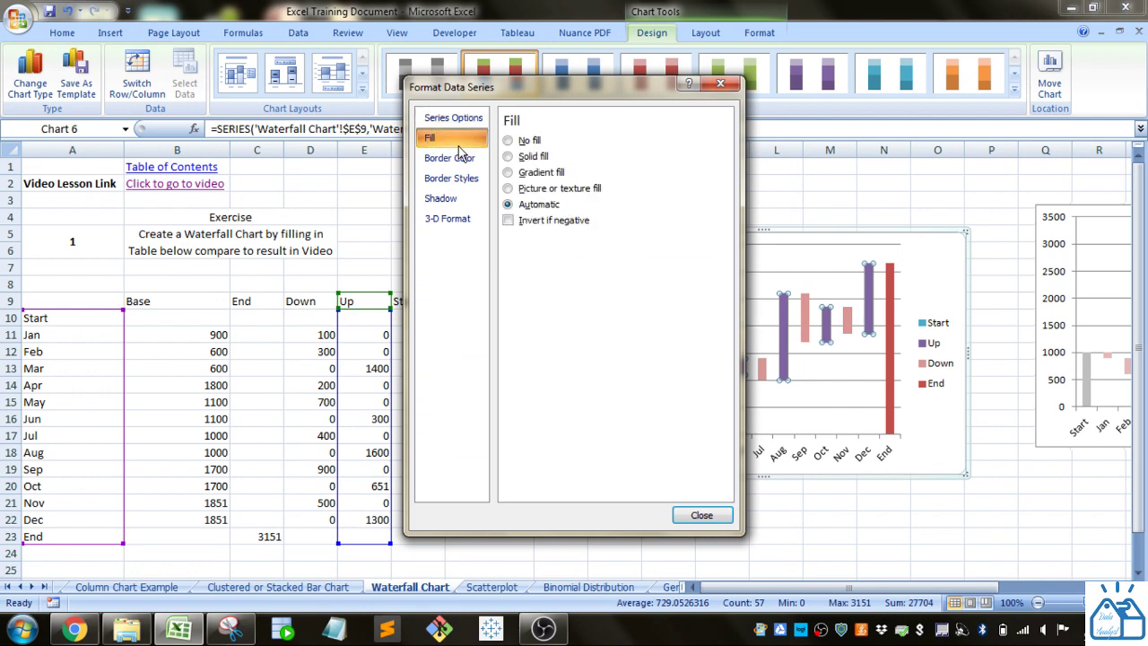
click(533, 157)
click(579, 242)
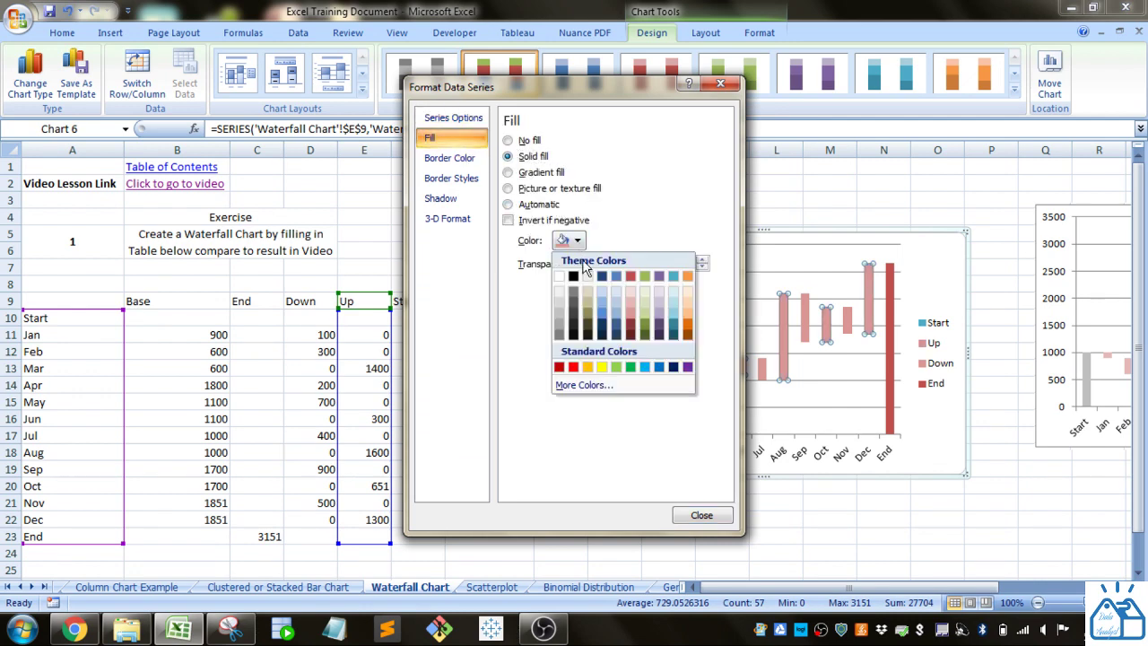
click(650, 317)
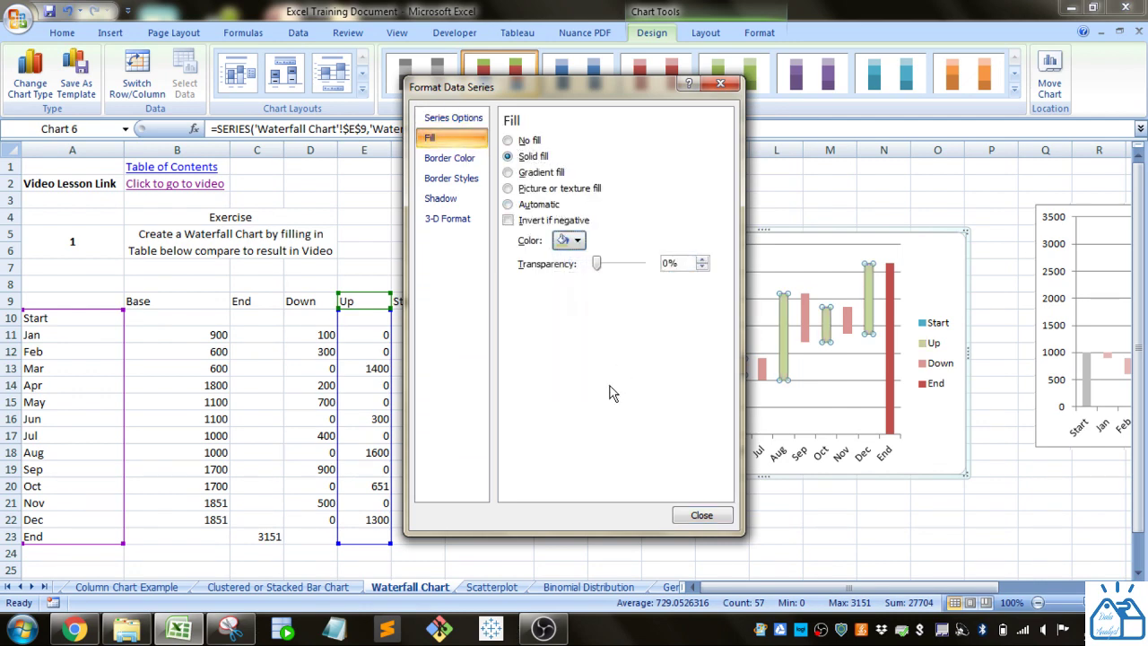
click(701, 519)
click(750, 422)
click(641, 277)
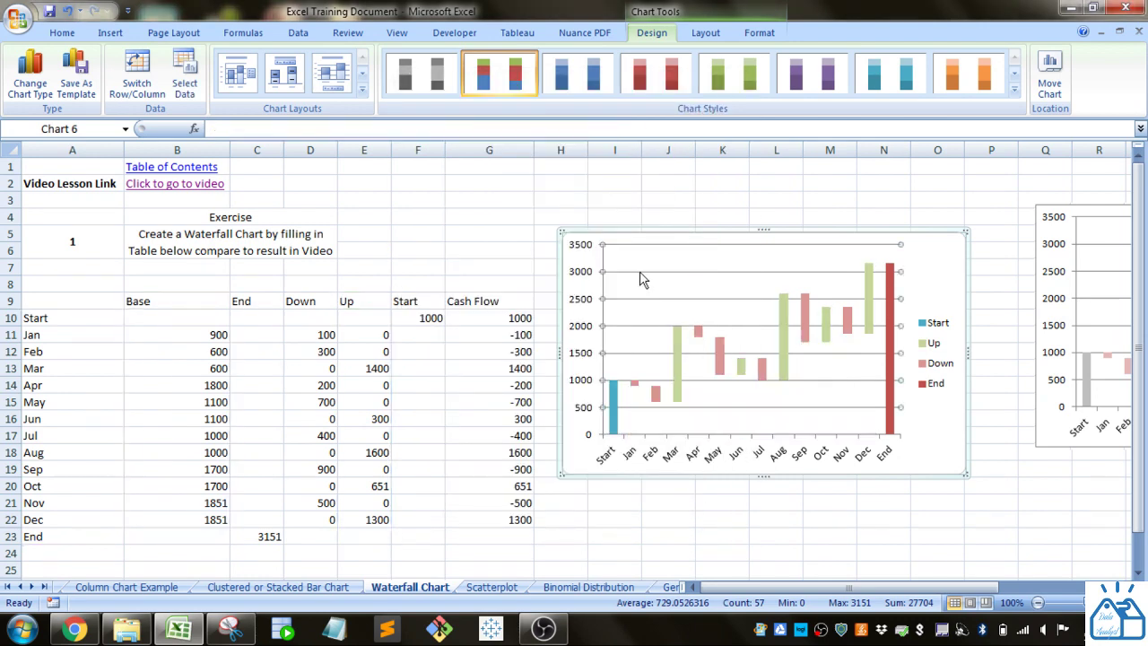
- Give the Start series in the chart a solid light grey fill
click(611, 397)
right_click(611, 398)
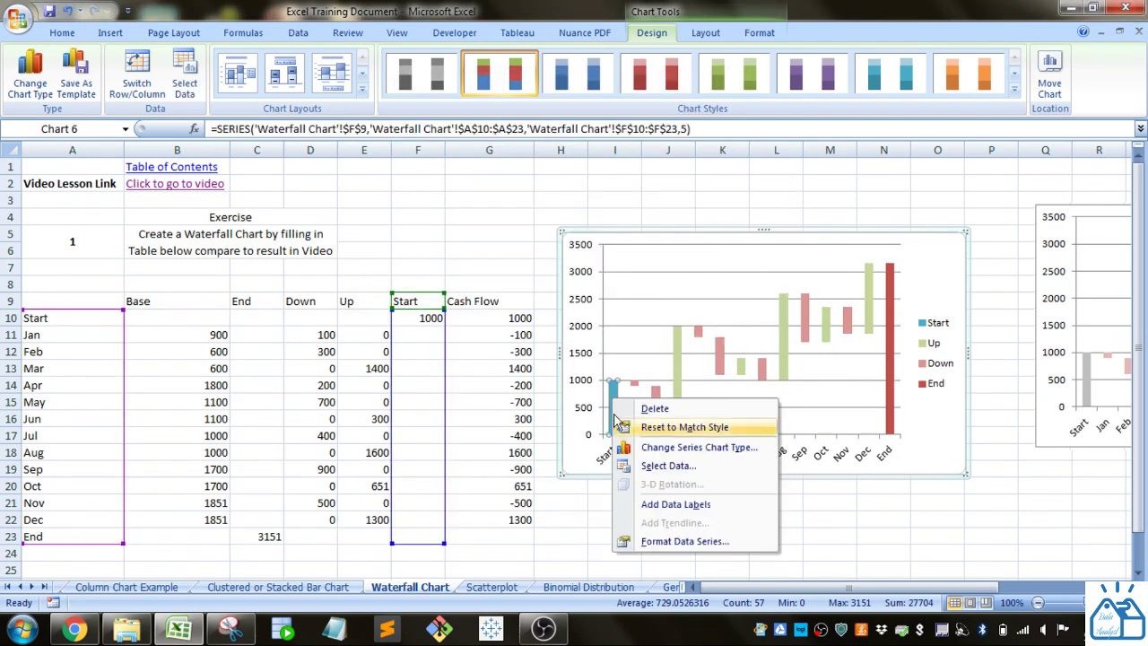
click(673, 541)
click(460, 166)
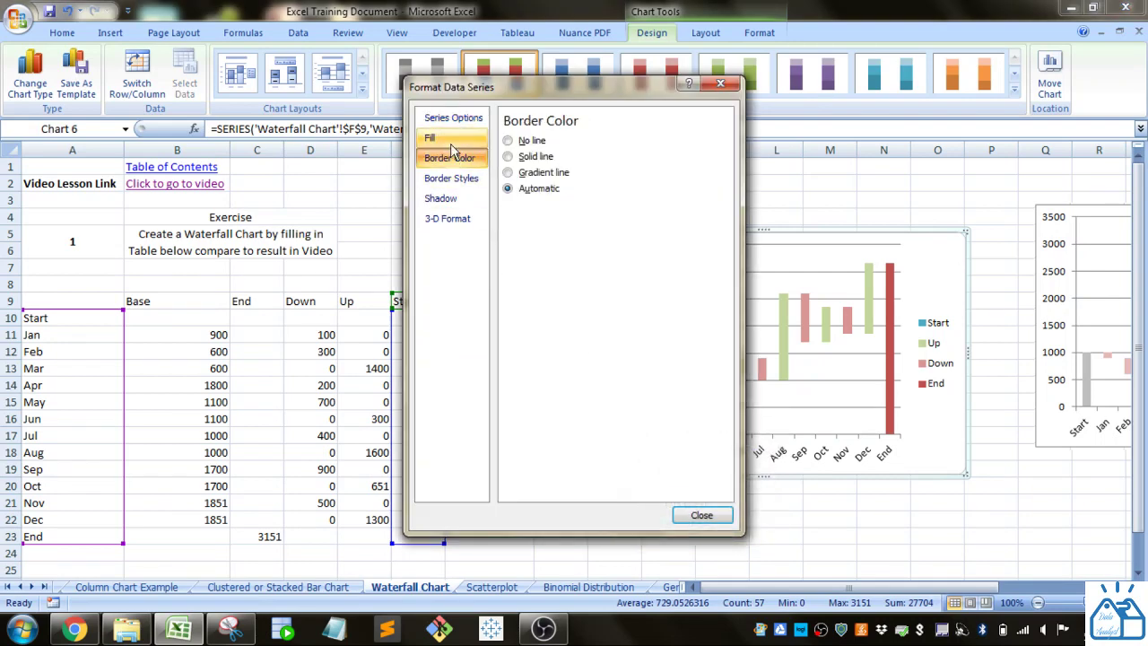
click(484, 142)
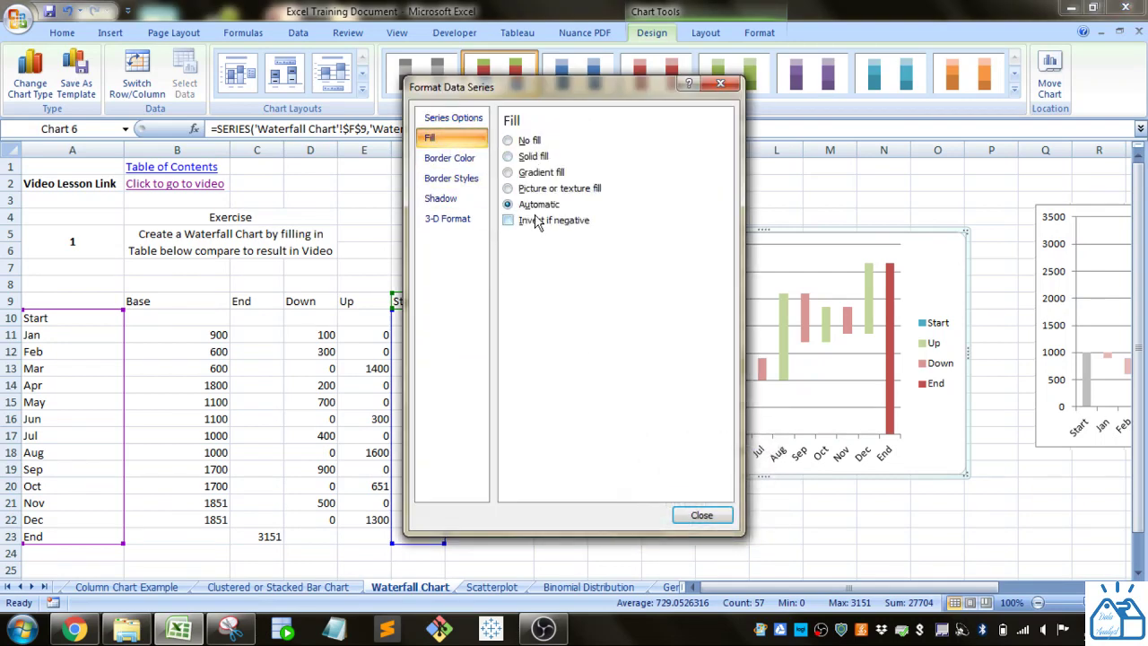
click(533, 156)
click(577, 241)
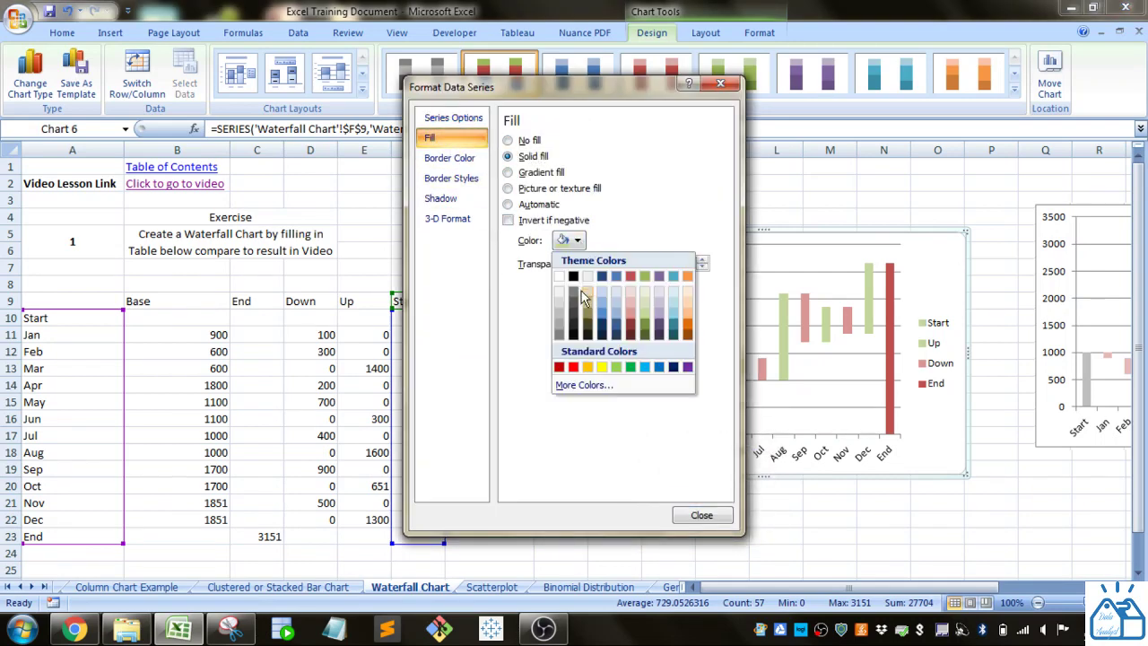
click(559, 322)
click(702, 515)
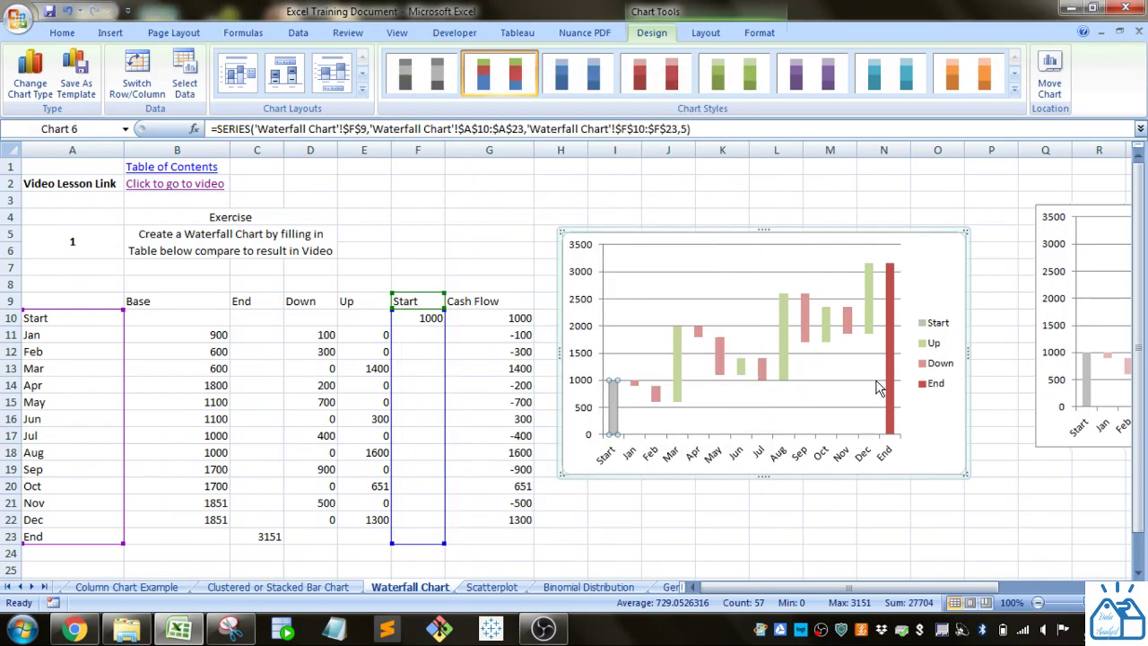
- Give the End series in the chart the same solid light grey fill and deselect the chart
click(888, 359)
right_click(888, 357)
click(907, 496)
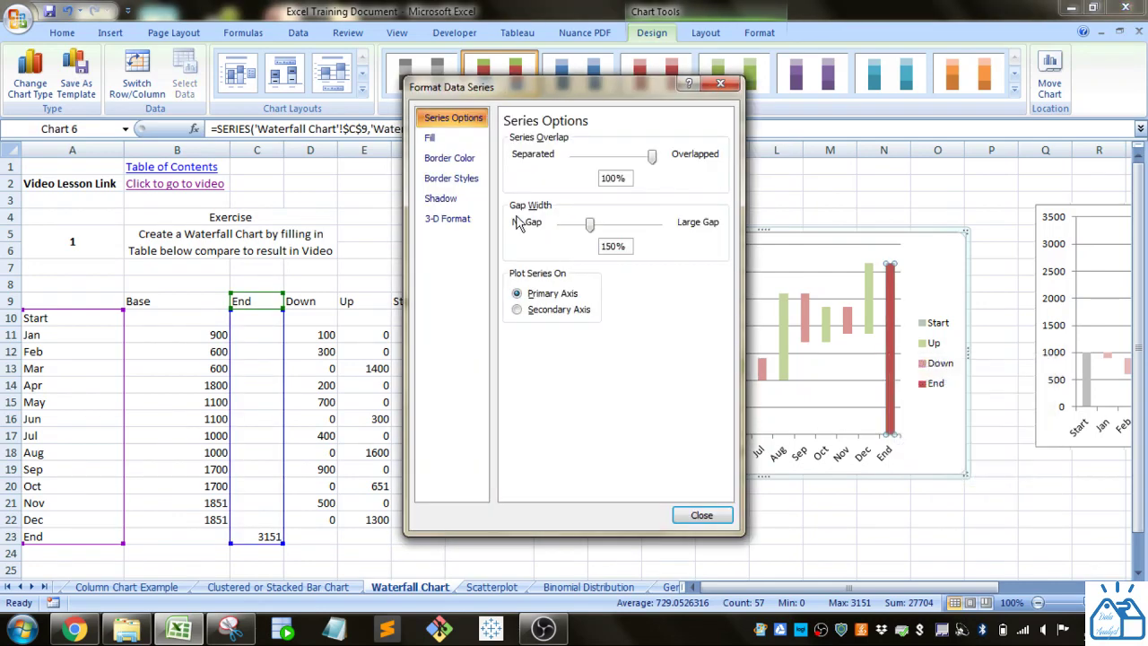
click(429, 137)
click(534, 157)
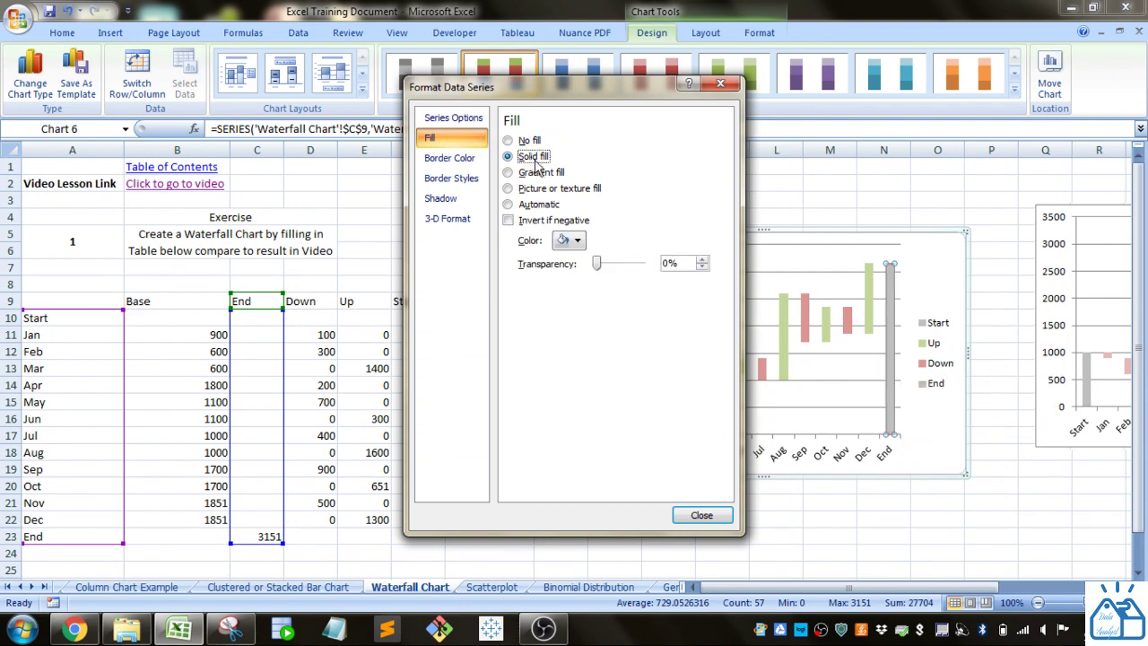
click(572, 240)
click(558, 322)
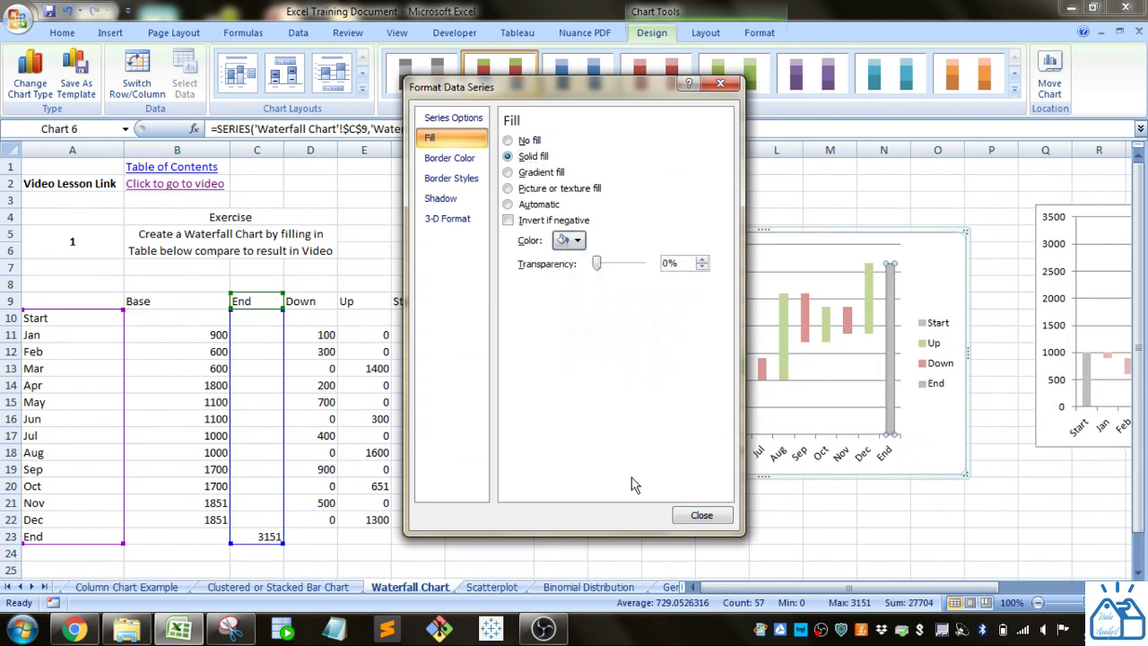
click(702, 515)
click(805, 518)
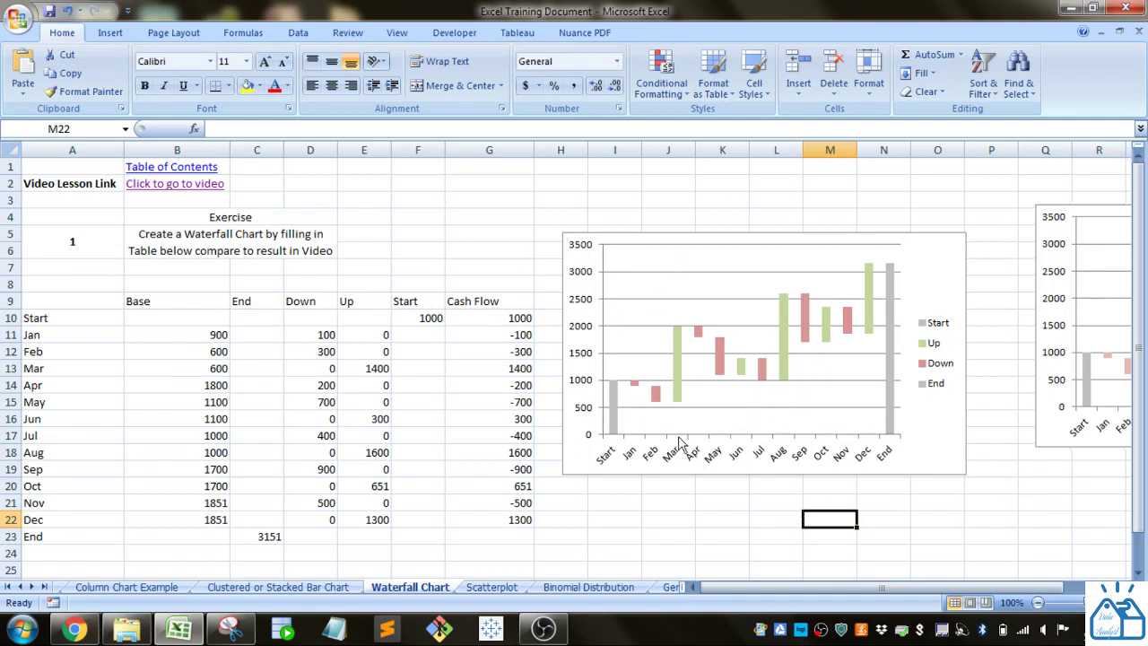
drag(797, 585, 666, 593)
click(675, 520)
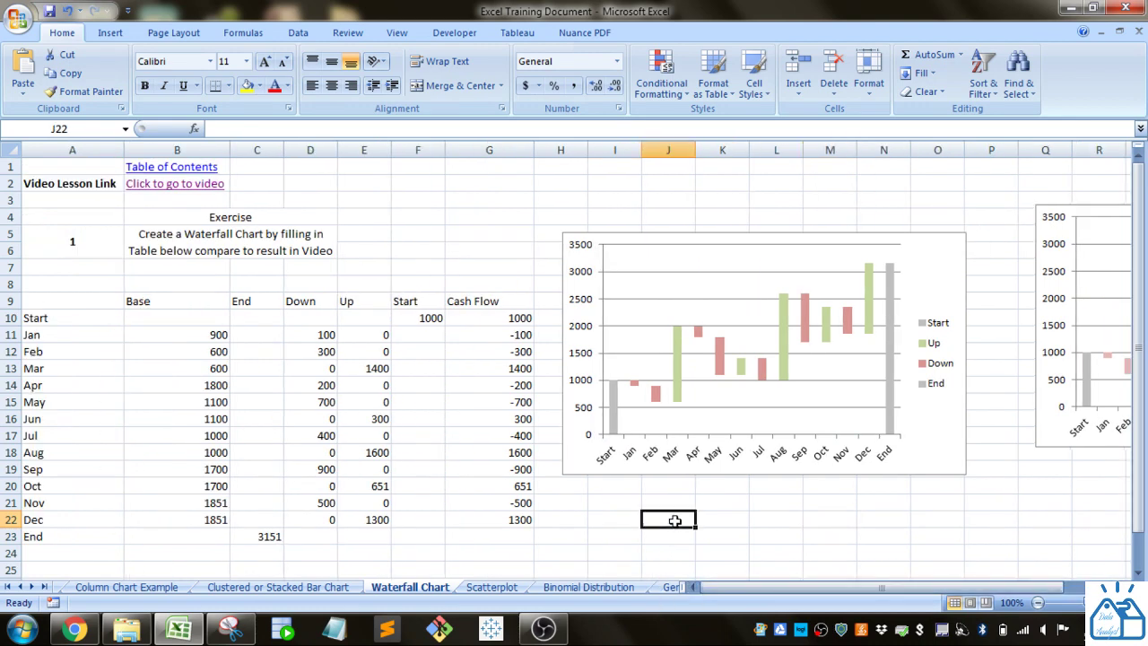